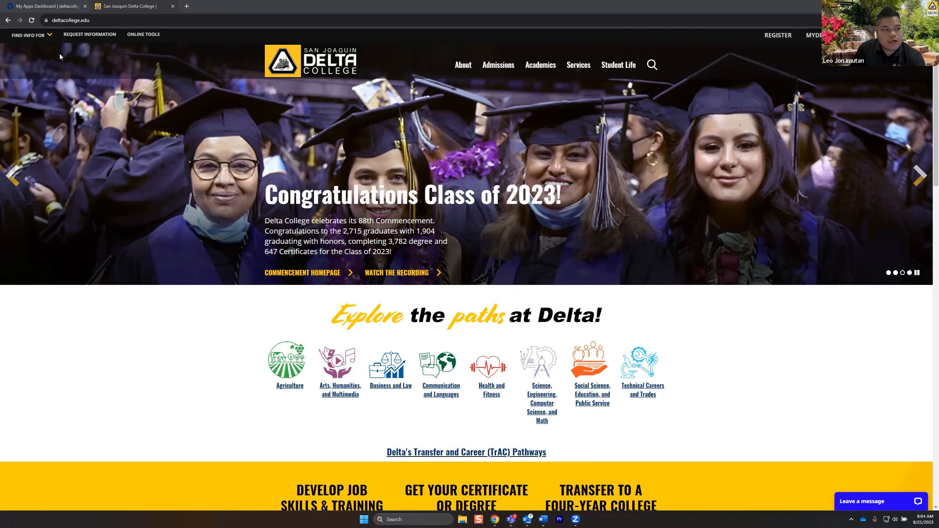
- Go to the Current Students page and open the Mustang Tech Squad page listed under Around Campus
mouse_move(44, 41)
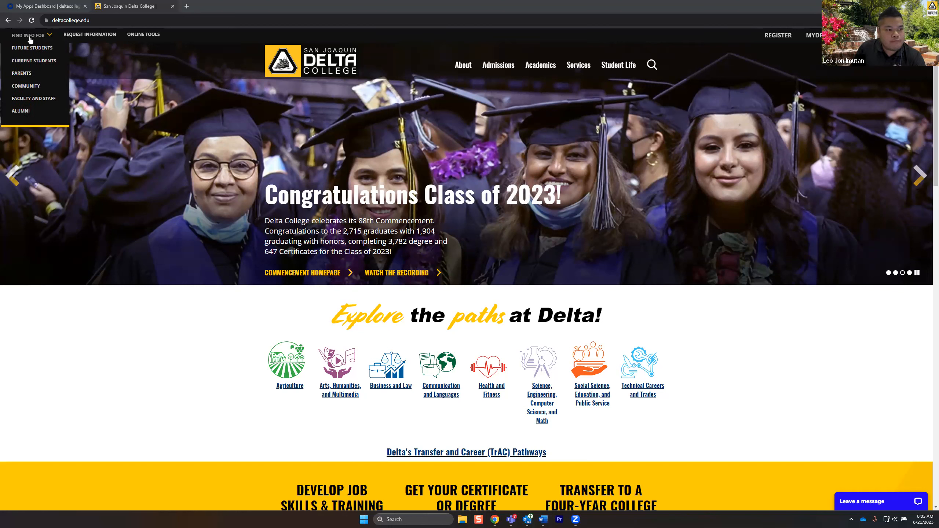
click(43, 63)
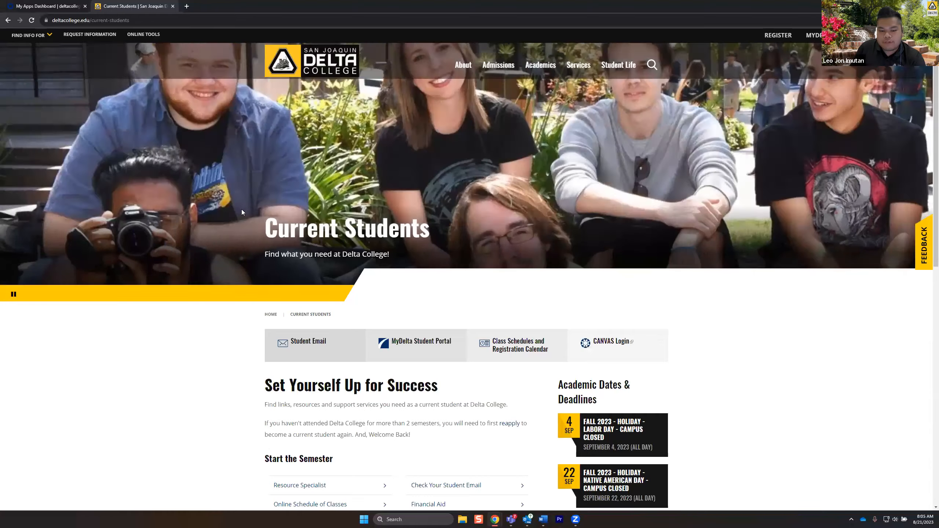
scroll(429, 178, down, 3)
scroll(370, 177, up, 4)
scroll(304, 210, down, 10)
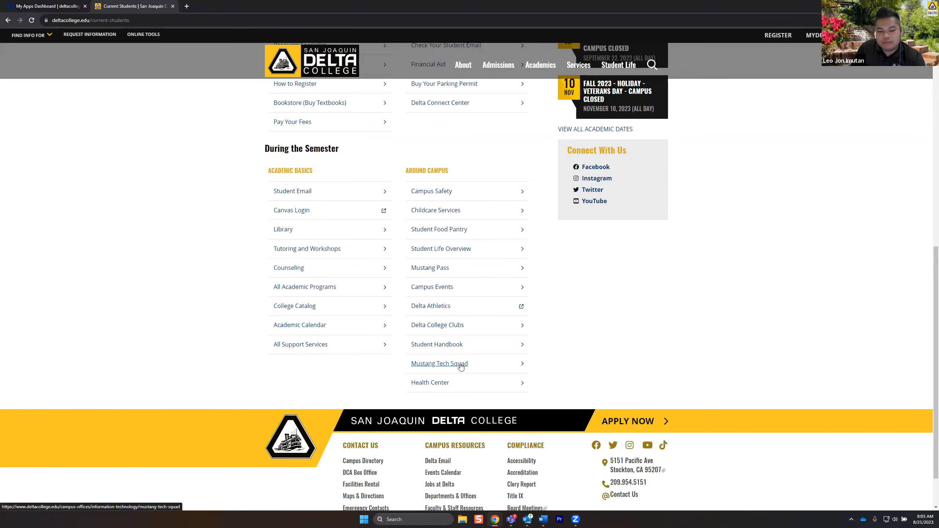
click(460, 367)
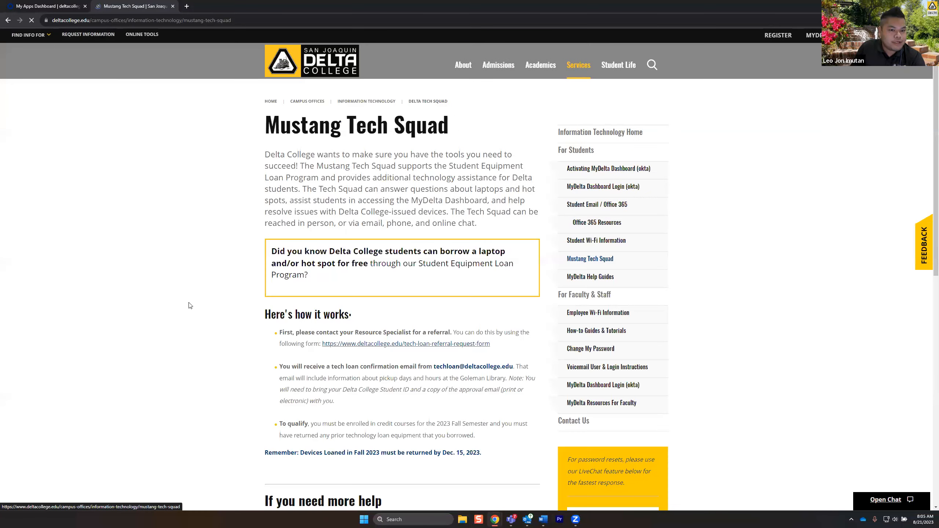
- Select the Mustang Tech Squad page's full web address and preview the open Zoom windows
click(192, 21)
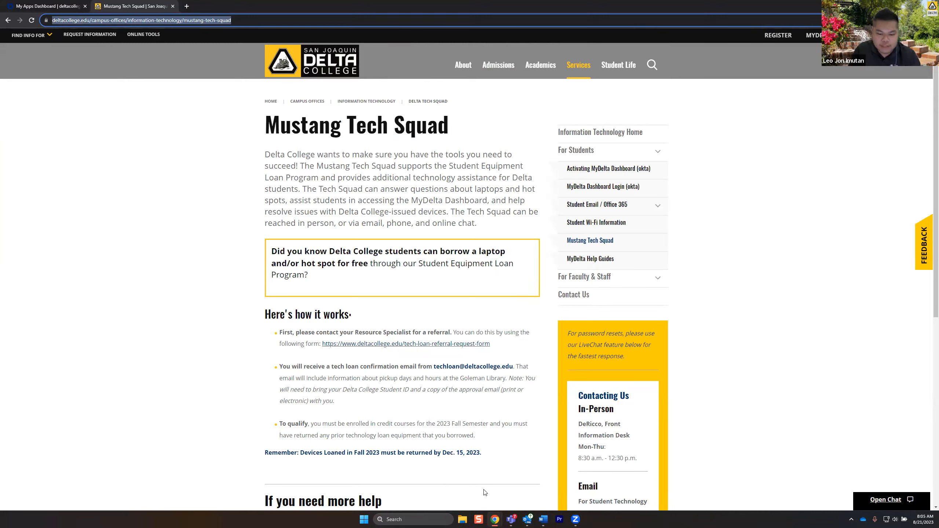
mouse_move(575, 519)
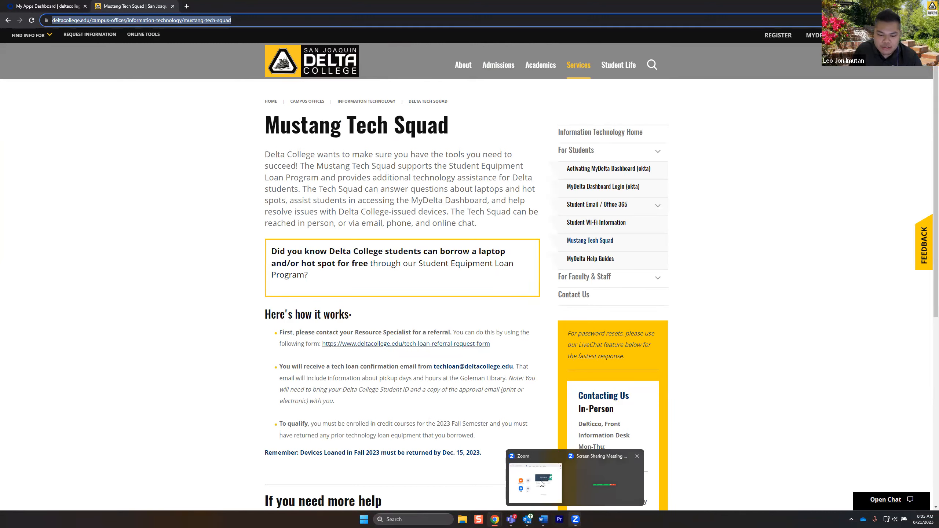
mouse_move(467, 77)
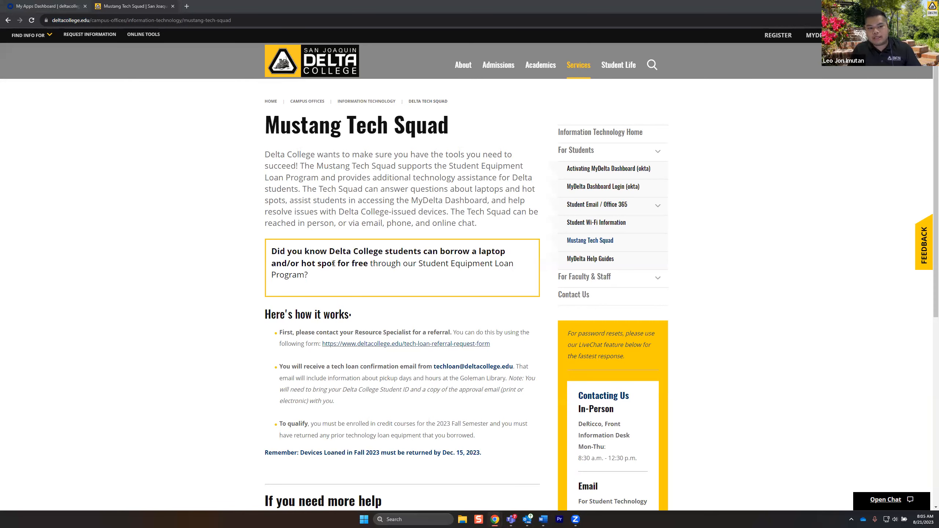
- Examine the Mustang Tech Squad page's equipment loan instructions, Resource Specialist referral step, help options and contact details
scroll(269, 294, down, 1)
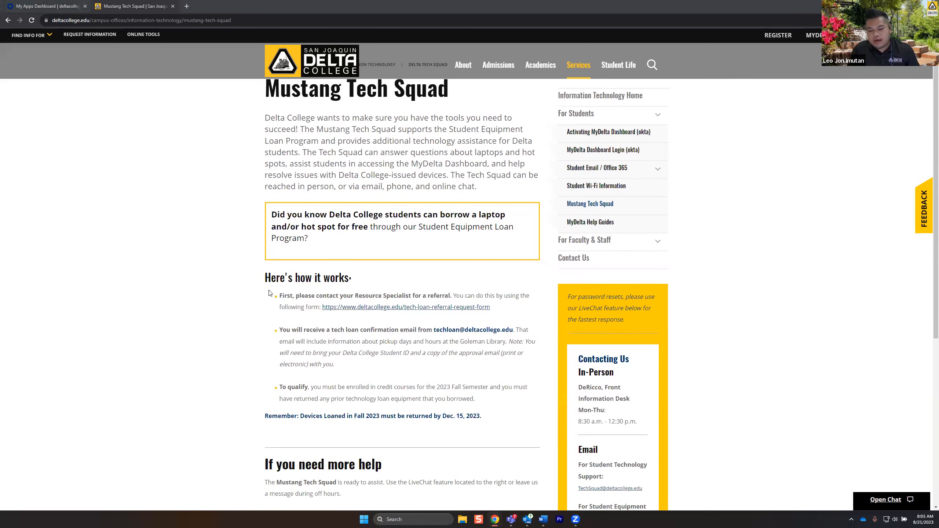
scroll(591, 277, down, 3)
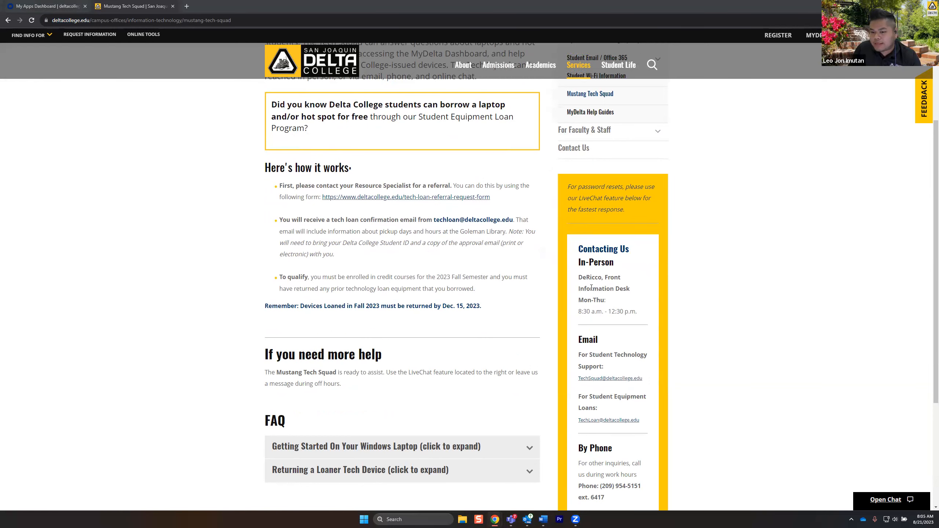
scroll(601, 287, down, 1)
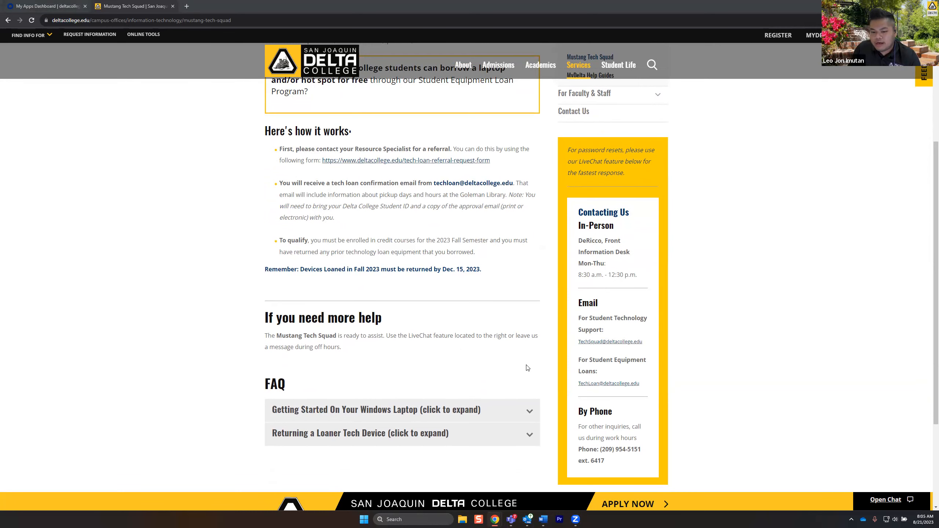
scroll(390, 343, up, 1)
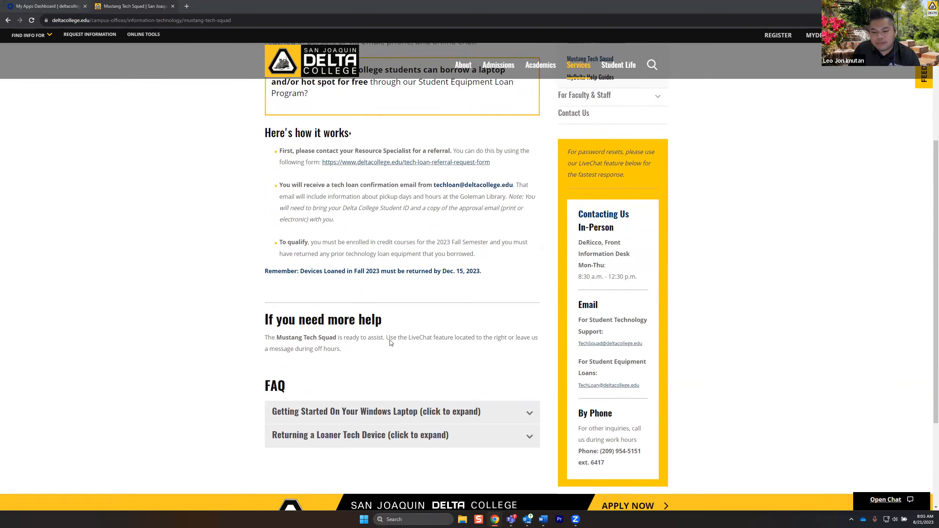
scroll(390, 343, up, 5)
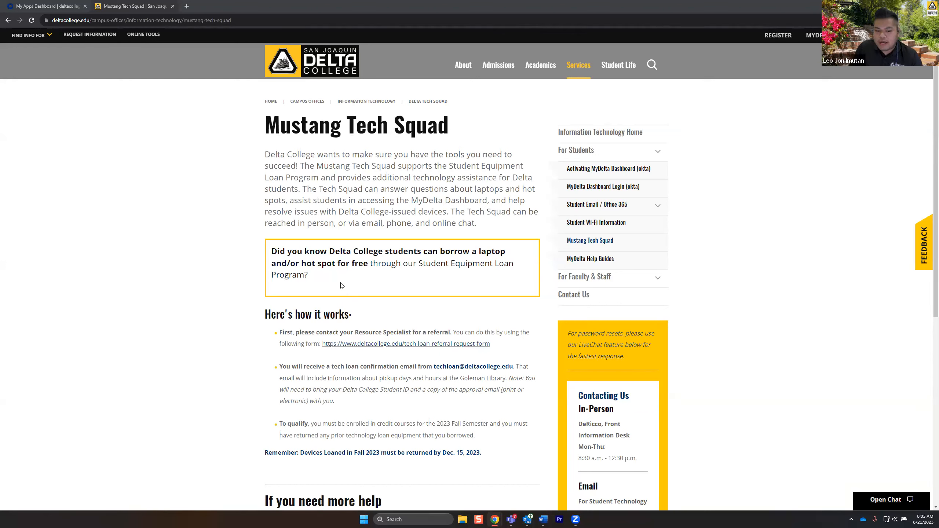
drag(325, 333, 406, 333)
click(407, 333)
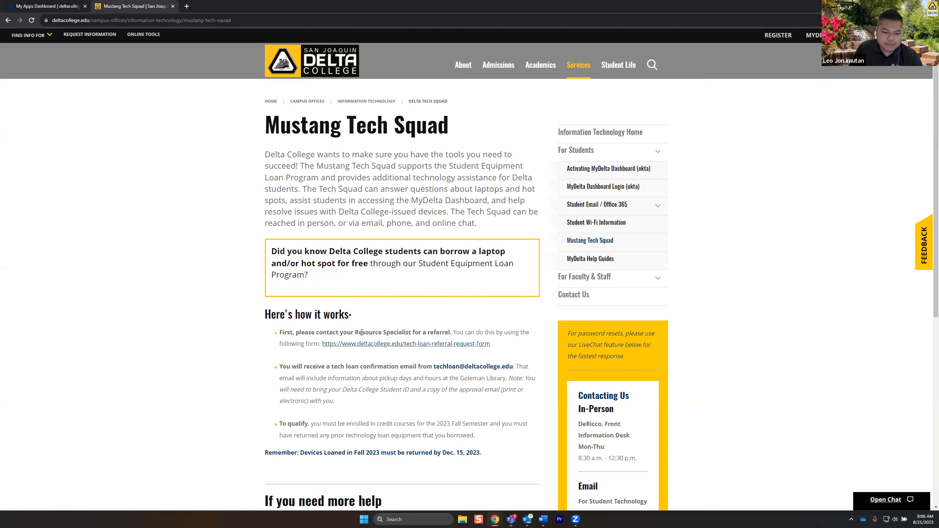
scroll(240, 325, down, 2)
scroll(240, 325, down, 2)
scroll(240, 325, up, 4)
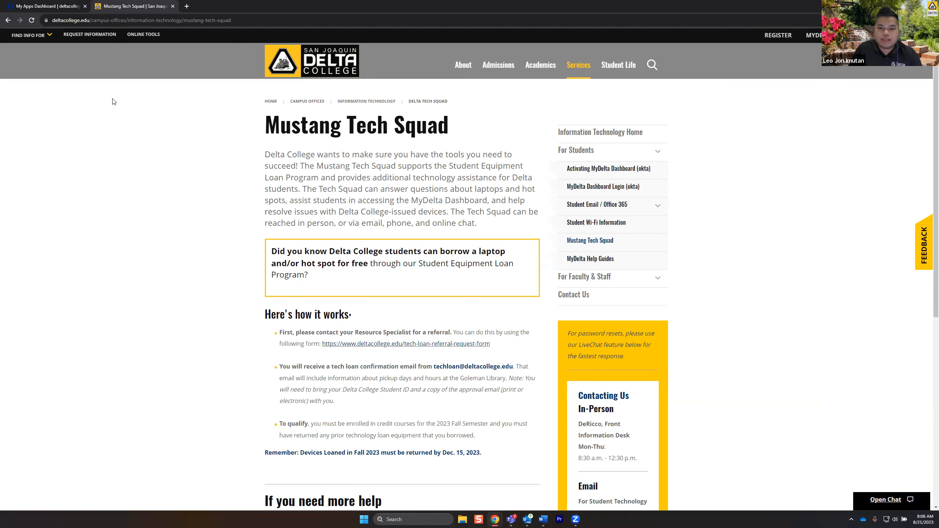
- Open the Student Education Planner from the My Apps dashboard and start a new academic plan
click(58, 6)
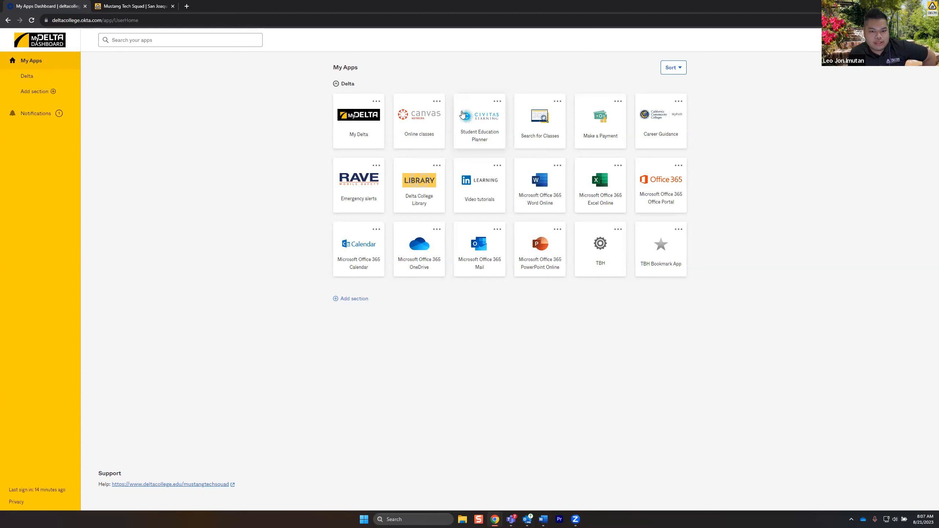
click(482, 137)
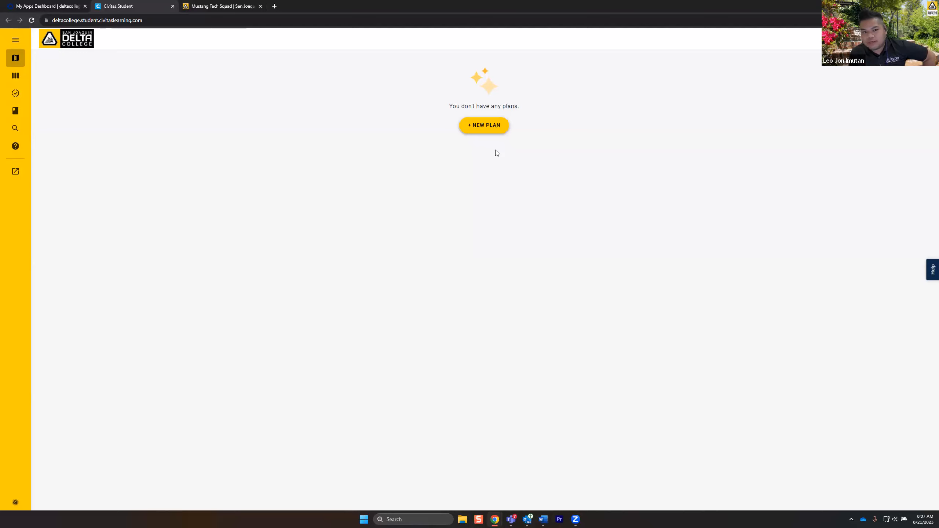
click(483, 125)
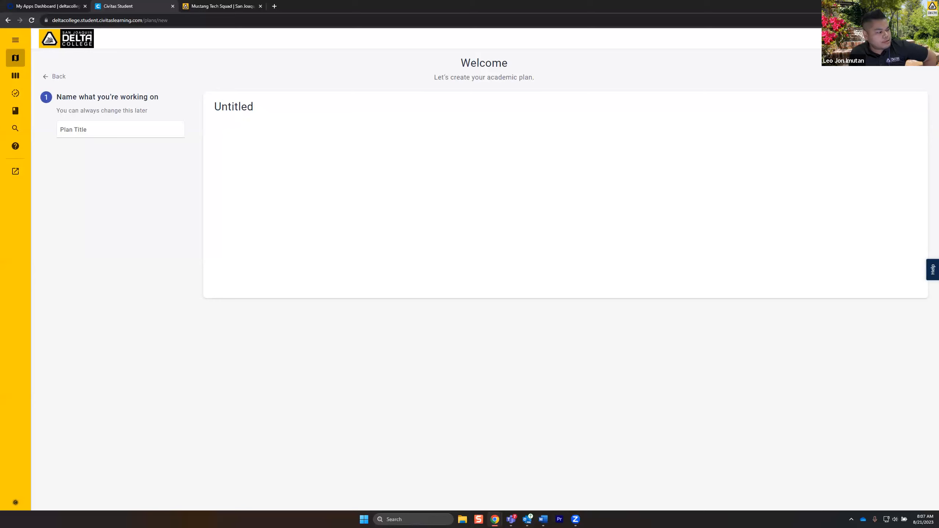
- Title the plan "Computer Science" and choose Fall 2023 as its start semester
click(112, 132)
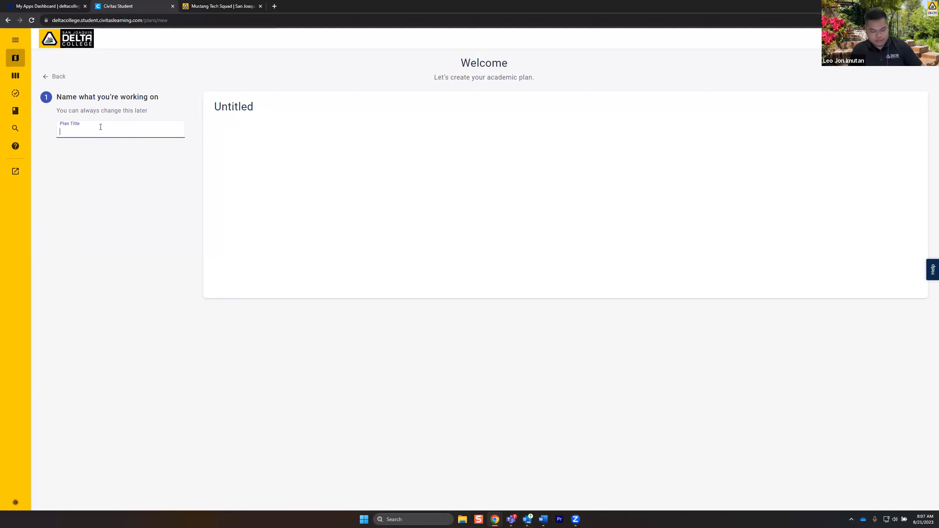
text(Computer Science)
click(118, 177)
scroll(115, 214, down, 1)
scroll(118, 221, down, 3)
scroll(116, 222, down, 5)
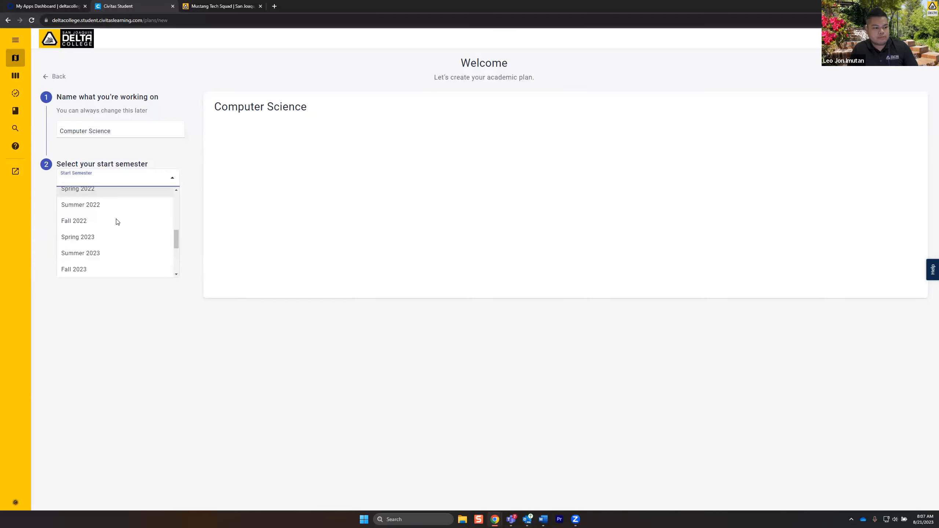
click(79, 203)
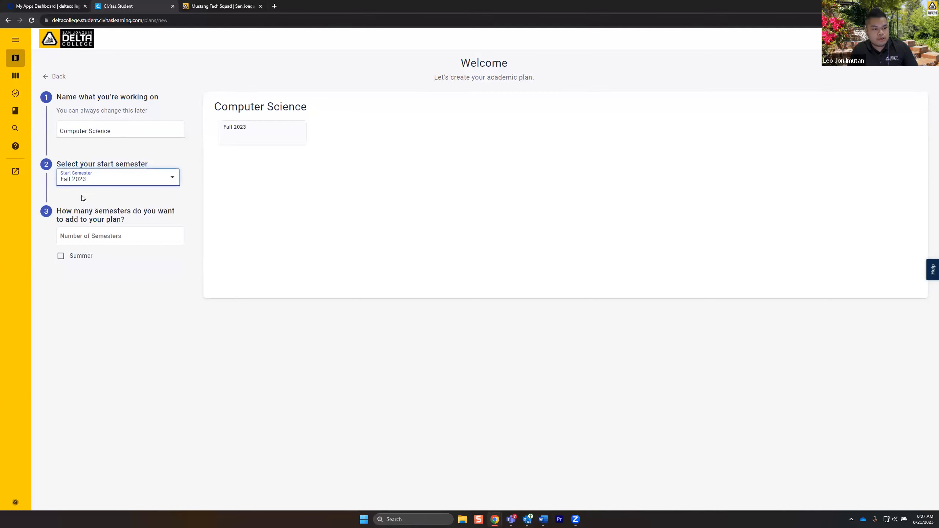
- Set the plan to 4 semesters without summer terms and finish creating it
click(92, 236)
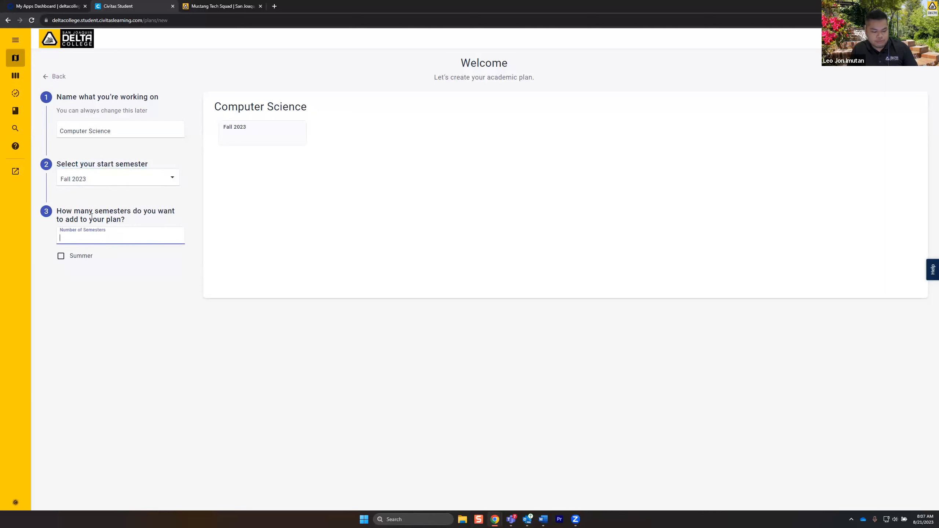
text(4)
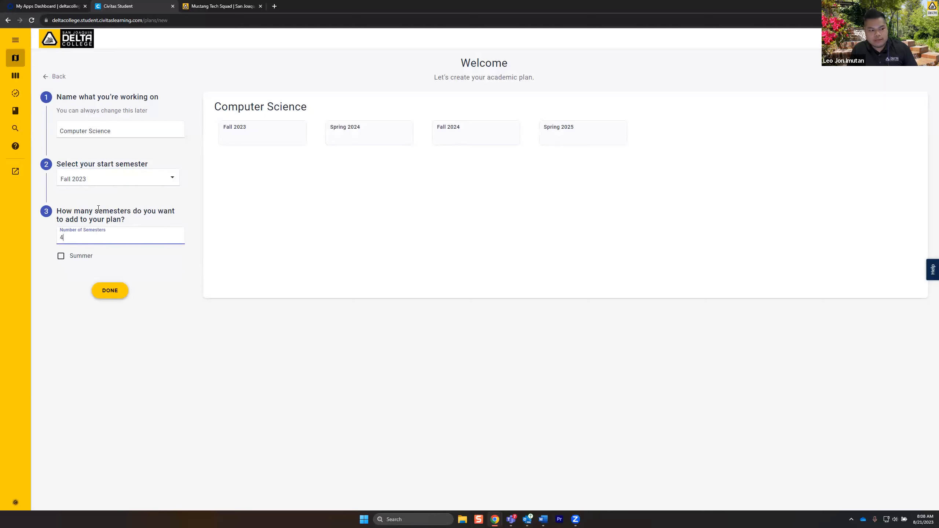
click(60, 257)
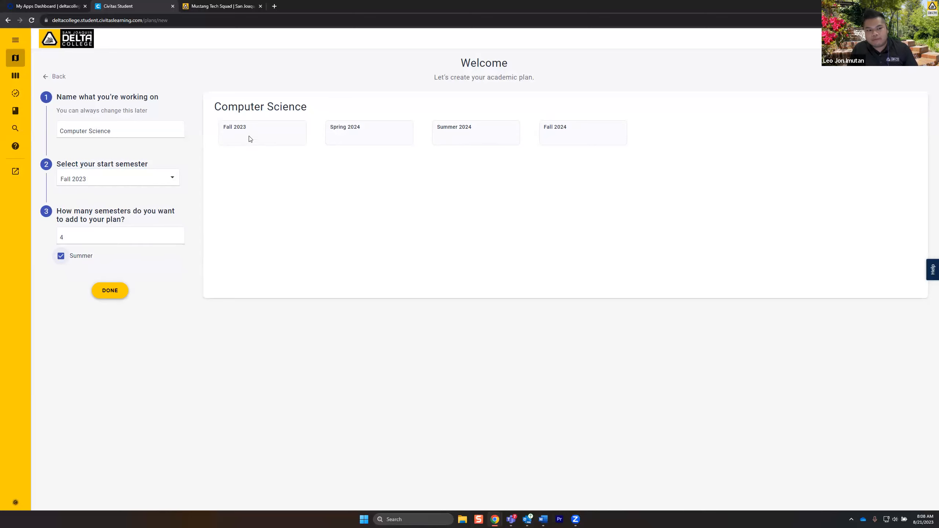
click(62, 257)
click(108, 292)
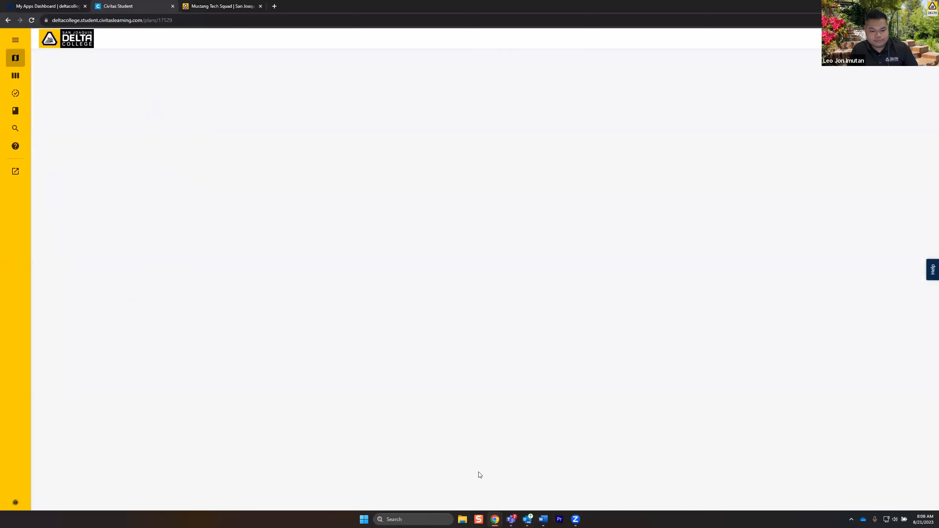
- Look at the plan's editable name and the choices for switching plans
mouse_move(543, 519)
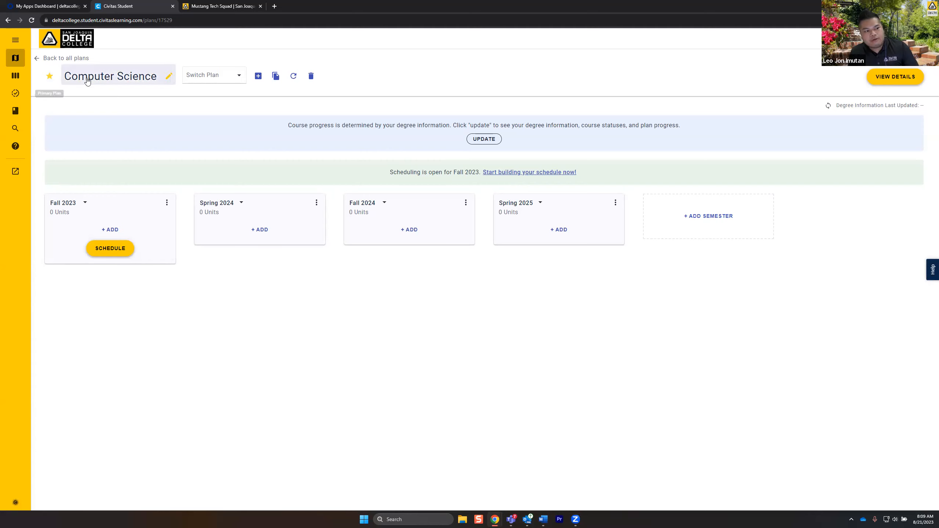
click(116, 82)
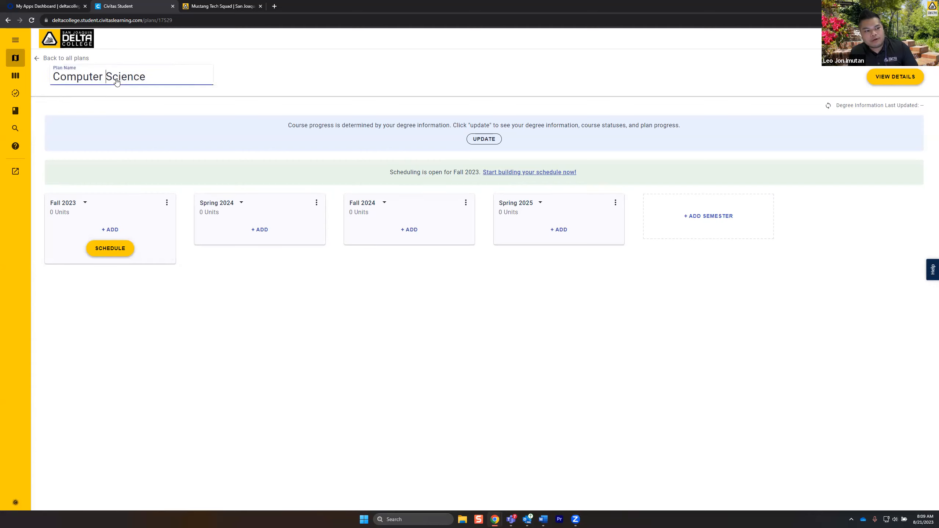
click(127, 96)
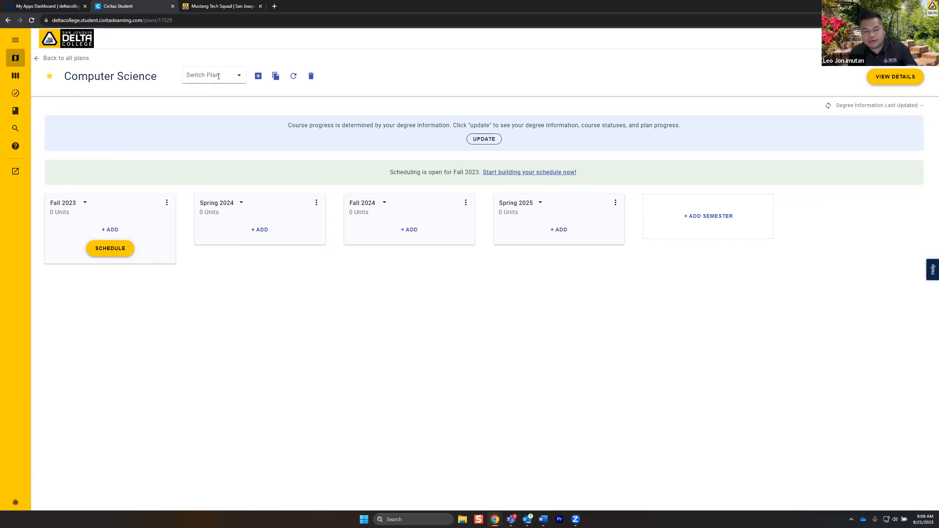
click(236, 78)
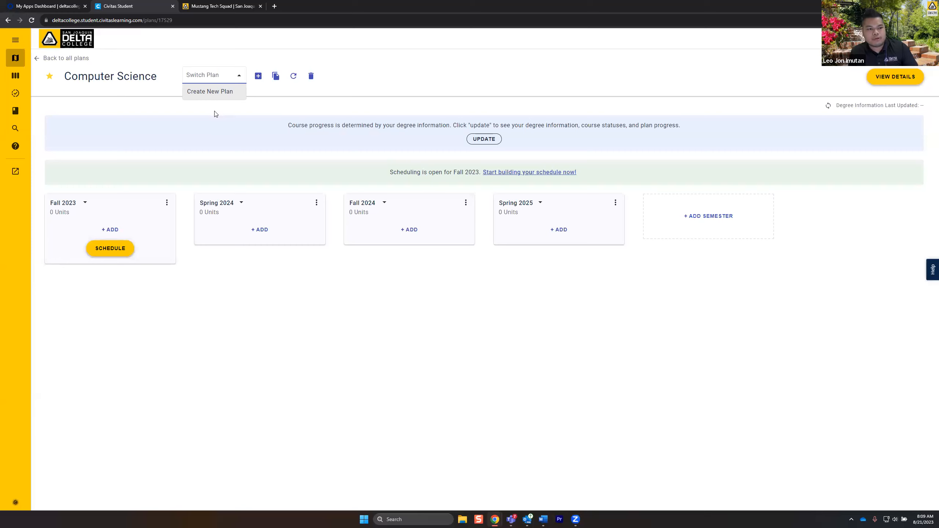
click(239, 118)
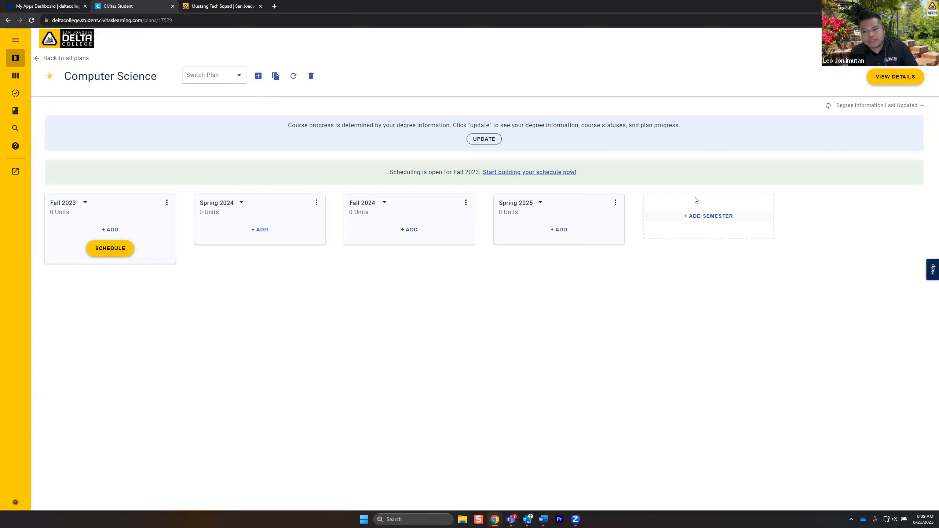
- Add a Summer 2025 semester after Spring 2025 and review the terms available for it
click(704, 219)
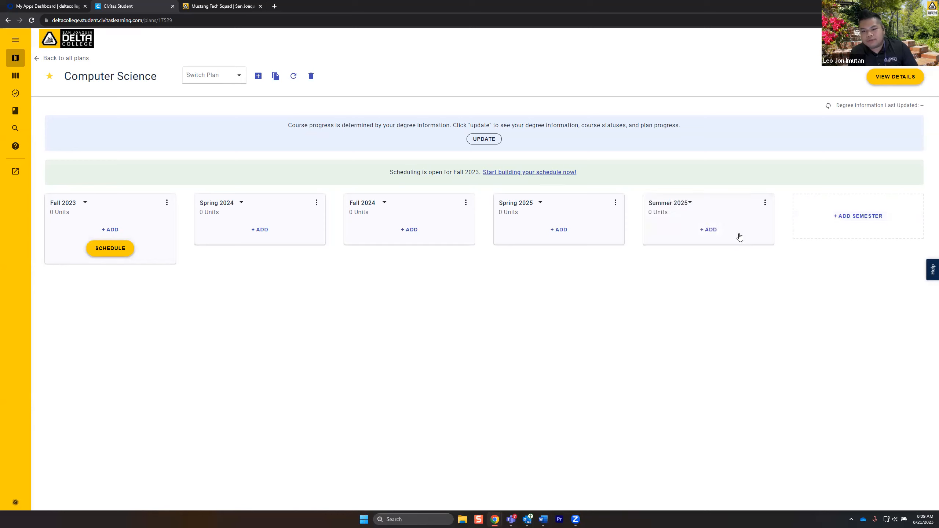
click(672, 205)
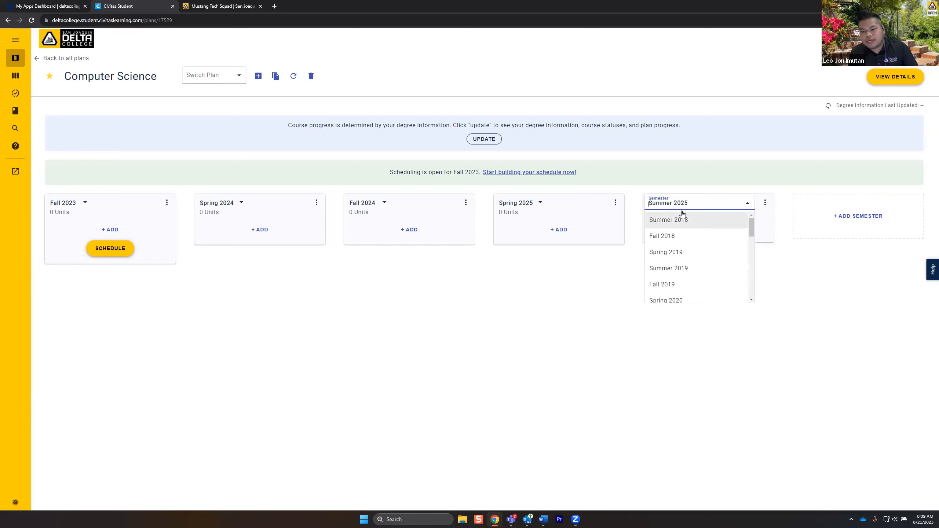
scroll(673, 252, down, 6)
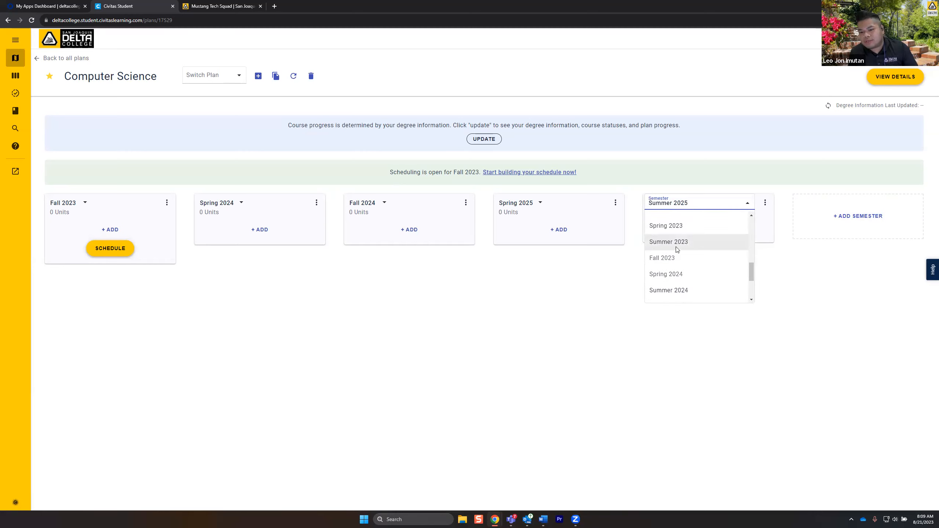
scroll(677, 249, down, 3)
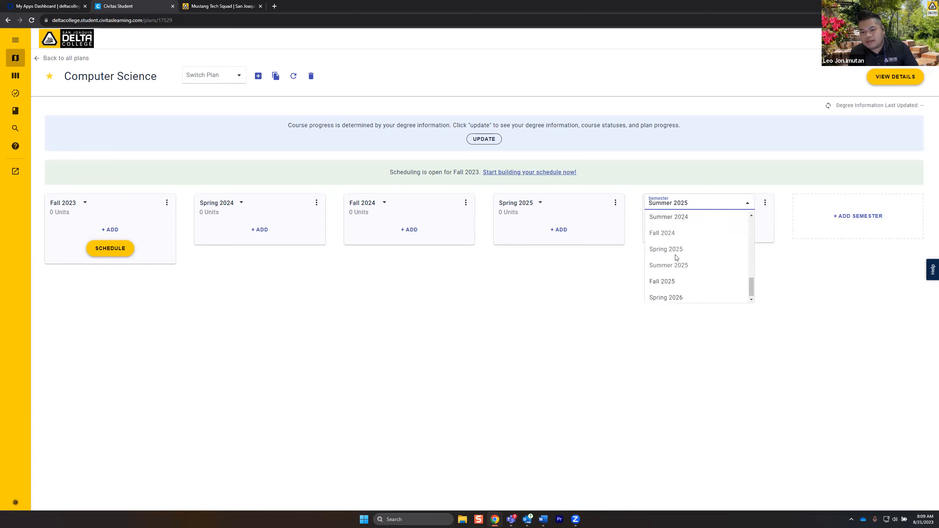
click(611, 273)
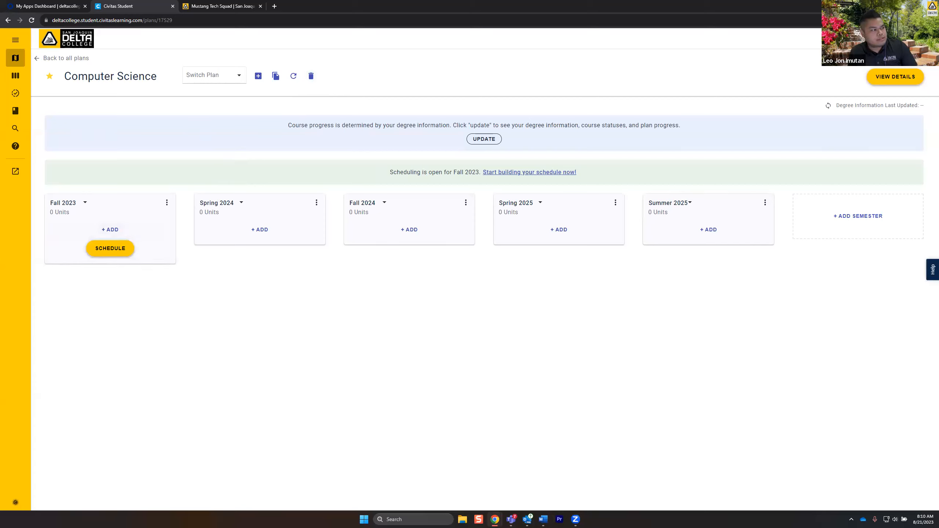
- Add the course CS 11 - Fundamentals of Computer Science to the Fall 2023 semester
click(140, 233)
click(128, 230)
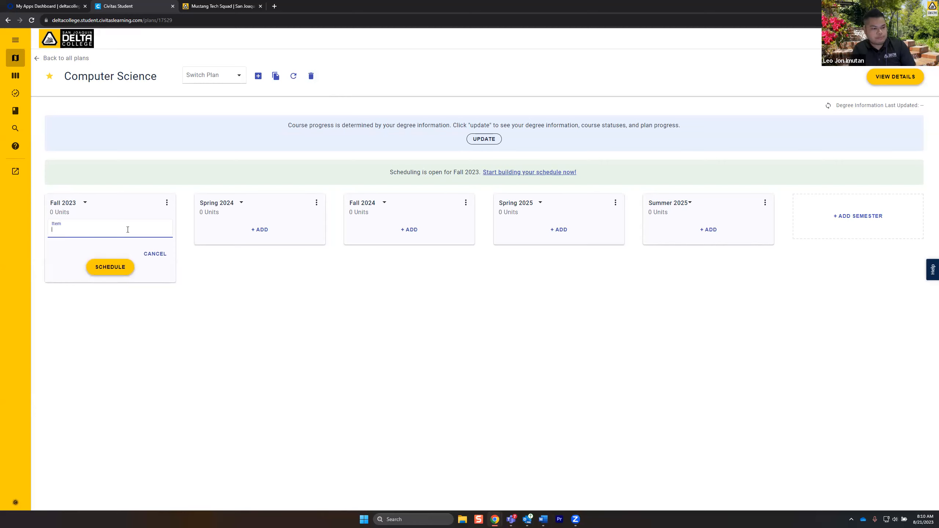
text(X)
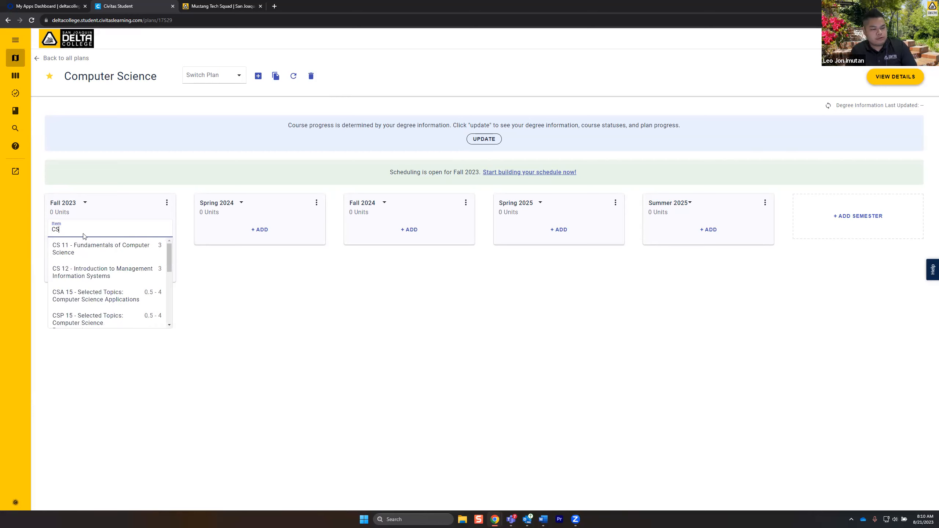
scroll(115, 282, down, 3)
scroll(114, 284, up, 3)
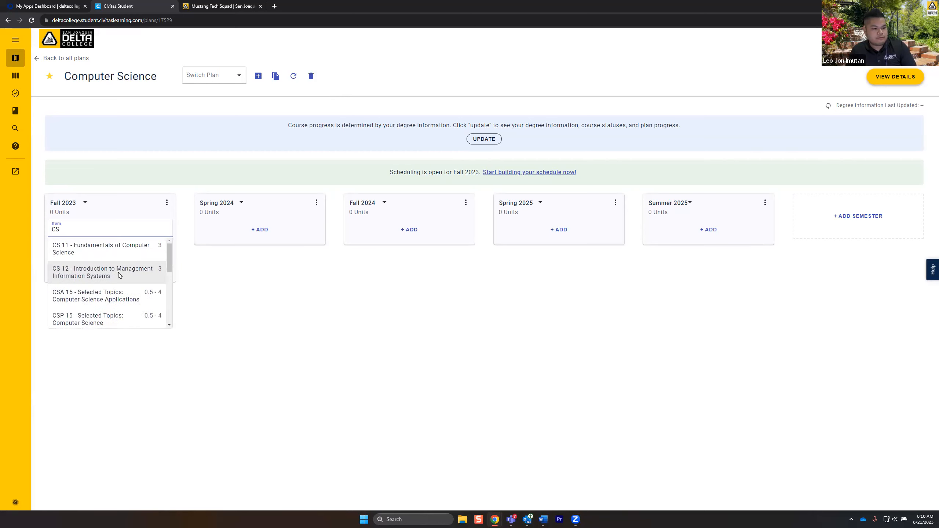
click(94, 249)
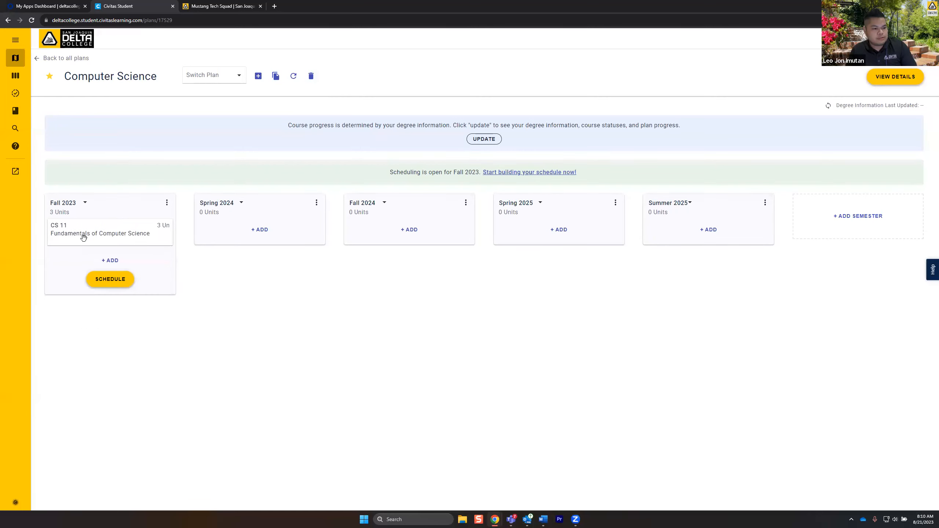
- Search for CSW courses and add CSW 23 - Basic Website Design to the Fall 2023 semester
click(117, 261)
click(113, 261)
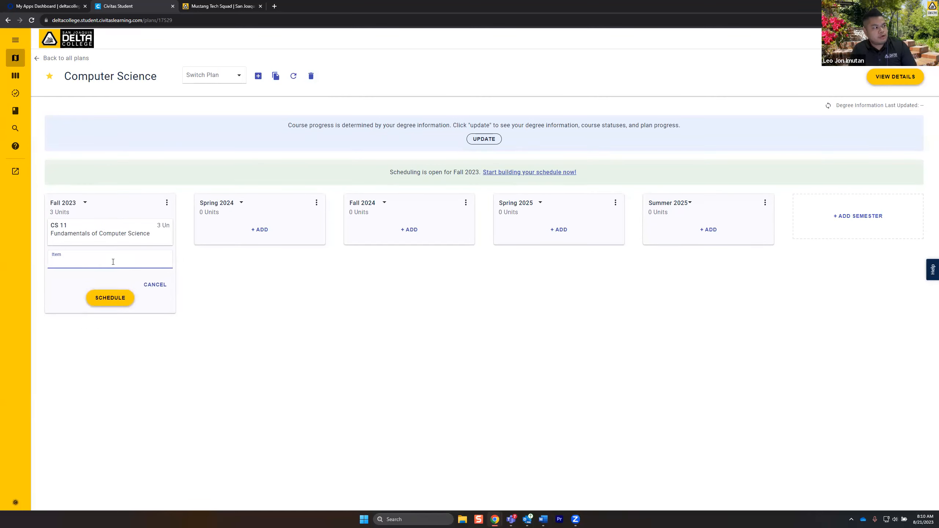
text(CSW)
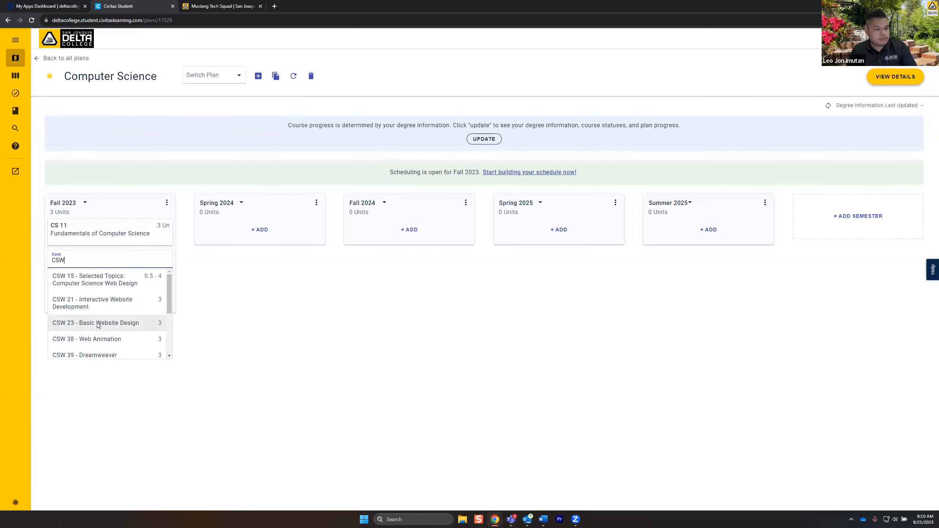
click(98, 323)
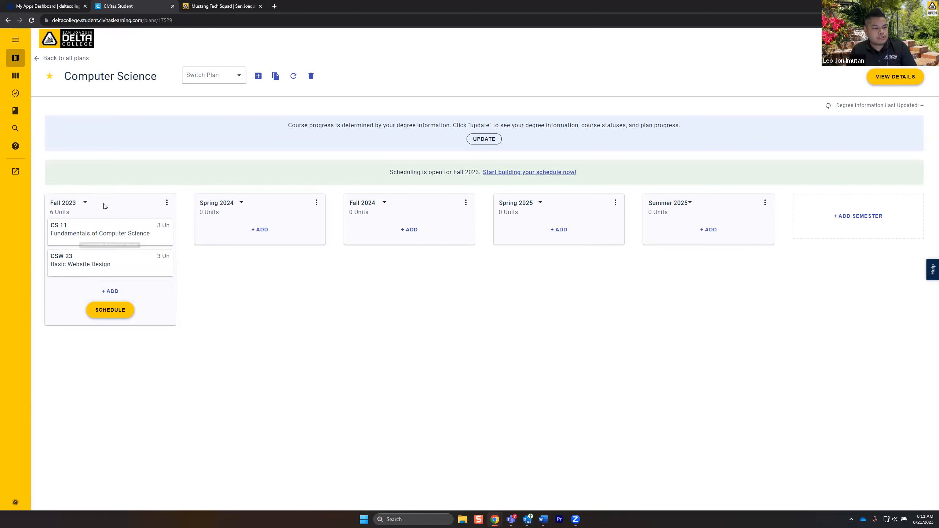
- Review the details of CS 11 and the semesters it can be assigned to, leaving without saving
click(99, 234)
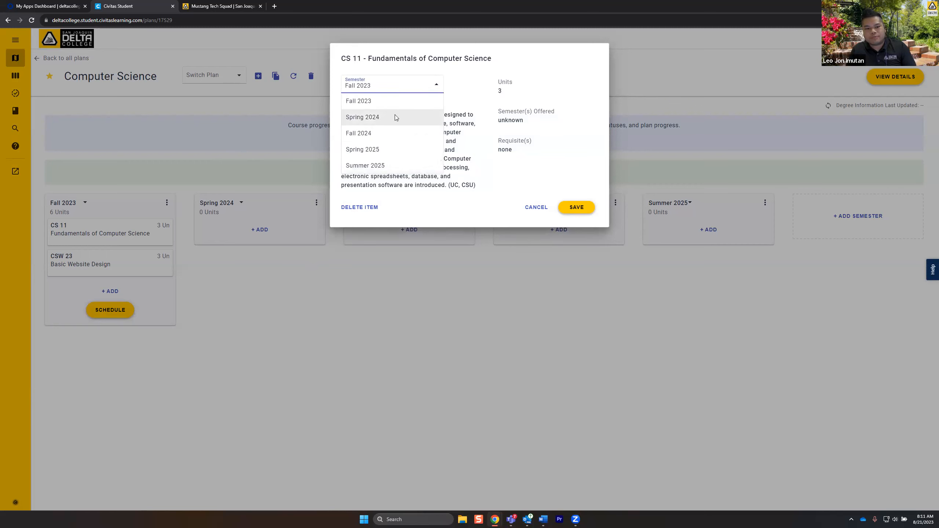
click(421, 195)
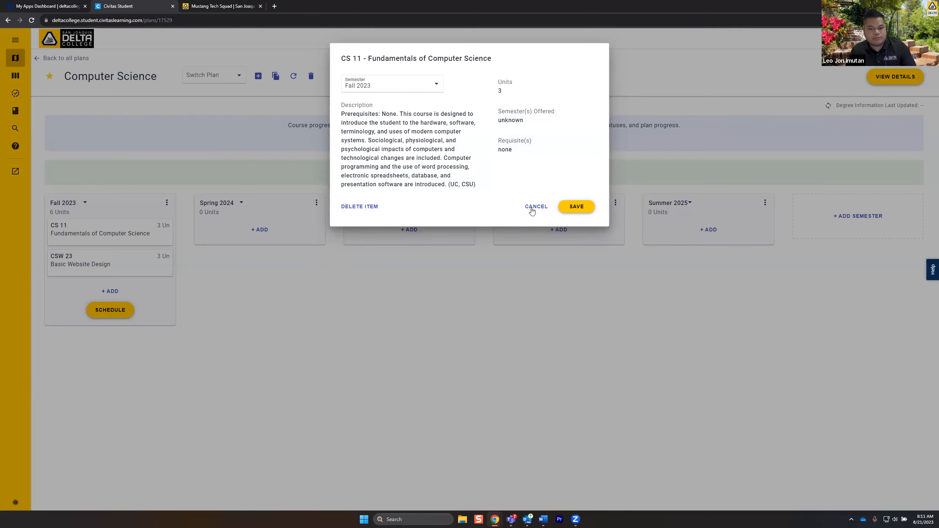
click(368, 84)
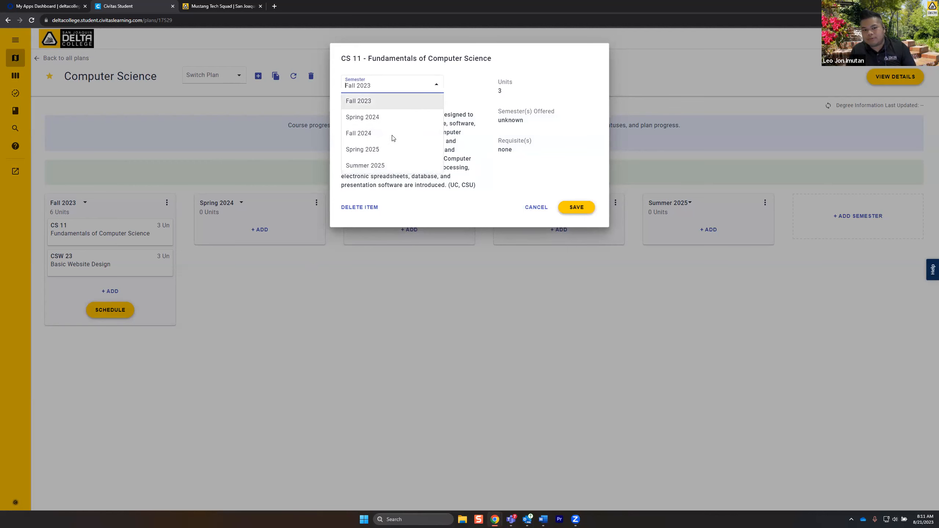
click(462, 98)
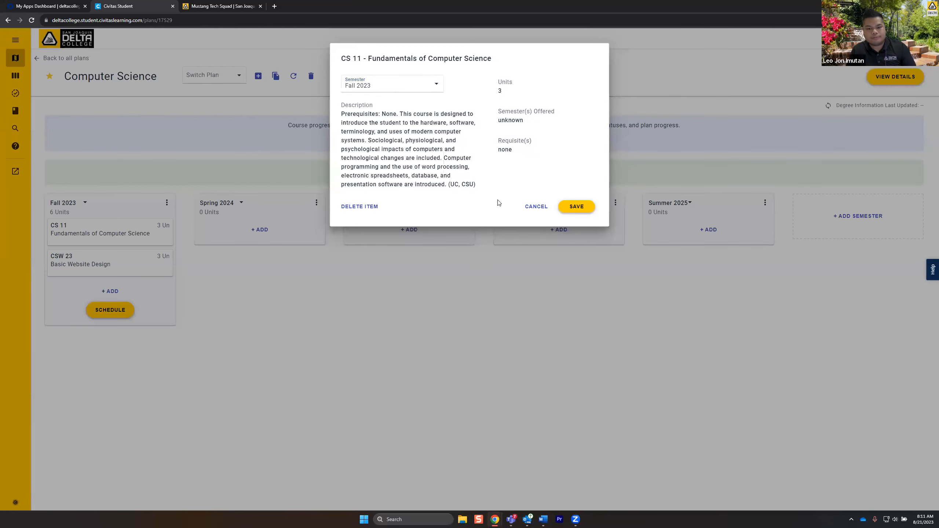
click(534, 208)
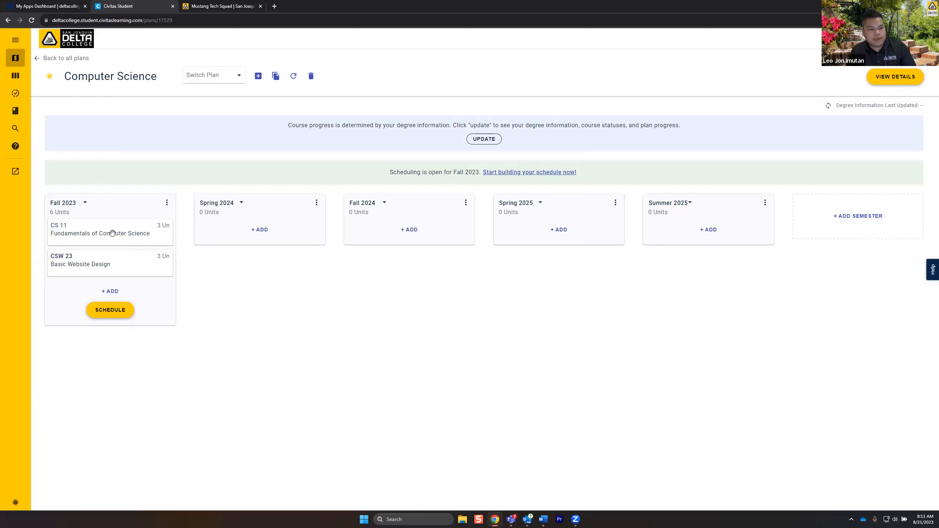
- Move CS 11 from Fall 2023 to Spring 2024 and back to Fall 2023
drag(120, 233, 270, 231)
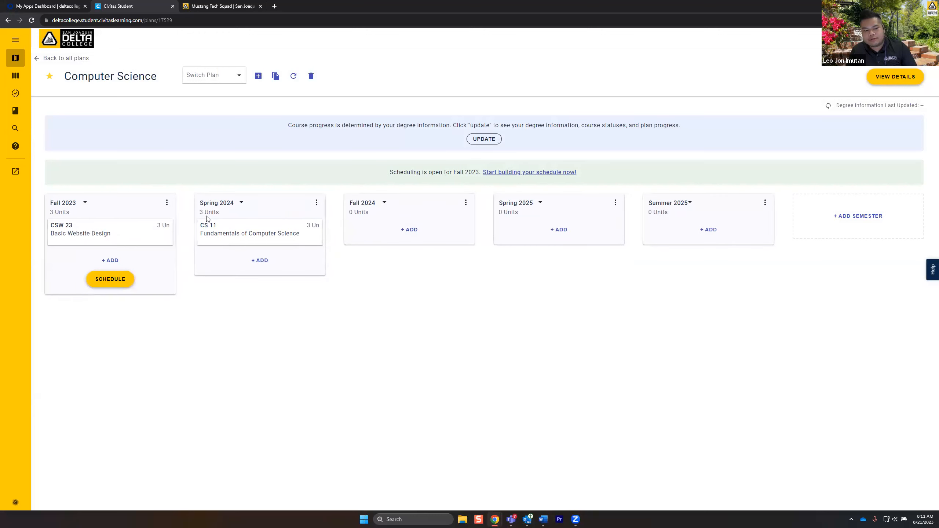
drag(231, 237, 113, 234)
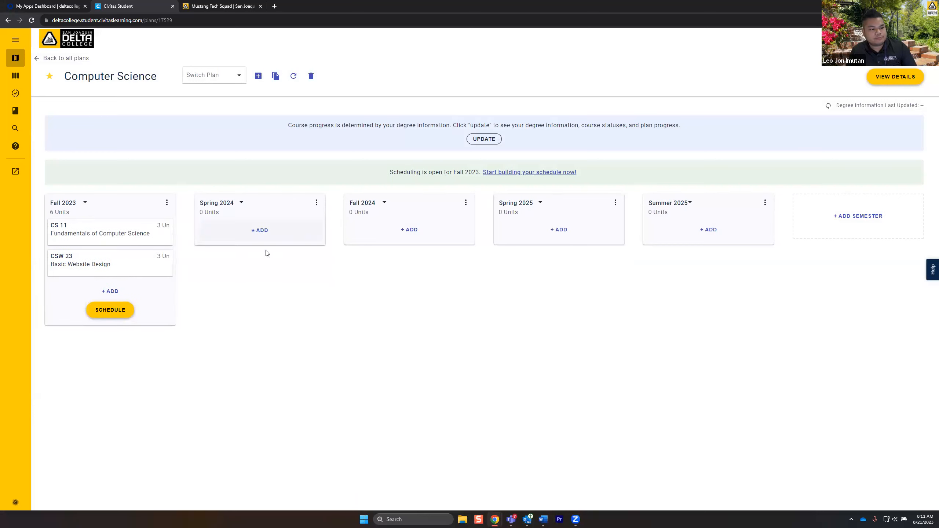
- Add CSW 75 - Selected Topics: Computer Science Web Design to Fall 2023 and move it to Spring 2024
click(108, 293)
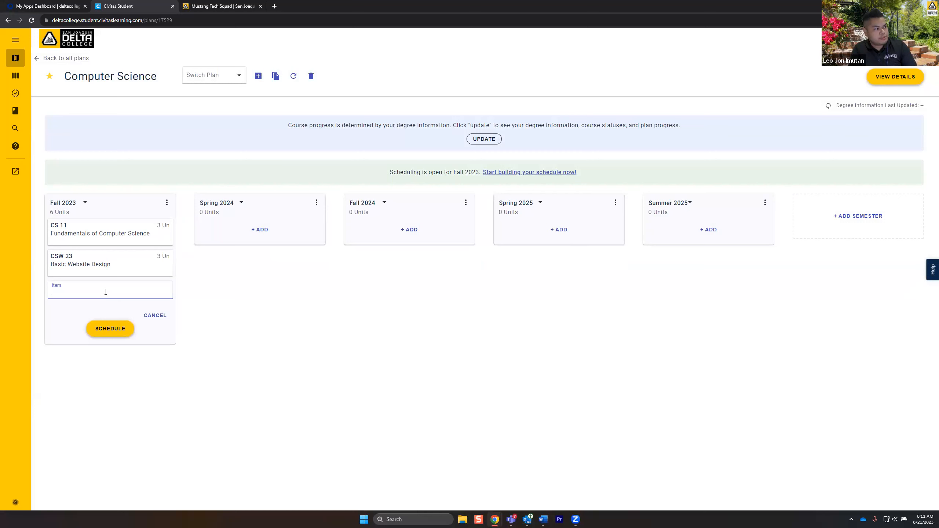
text(csw)
scroll(115, 329, down, 3)
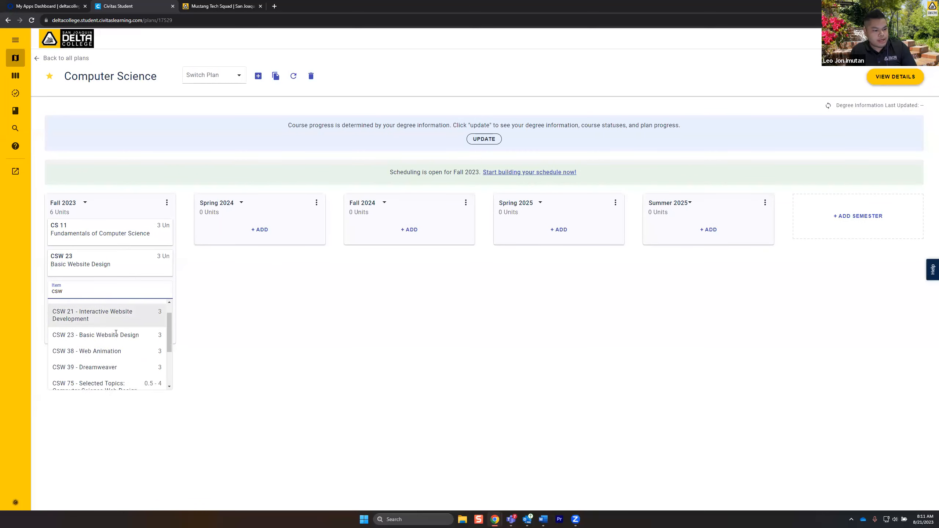
click(113, 321)
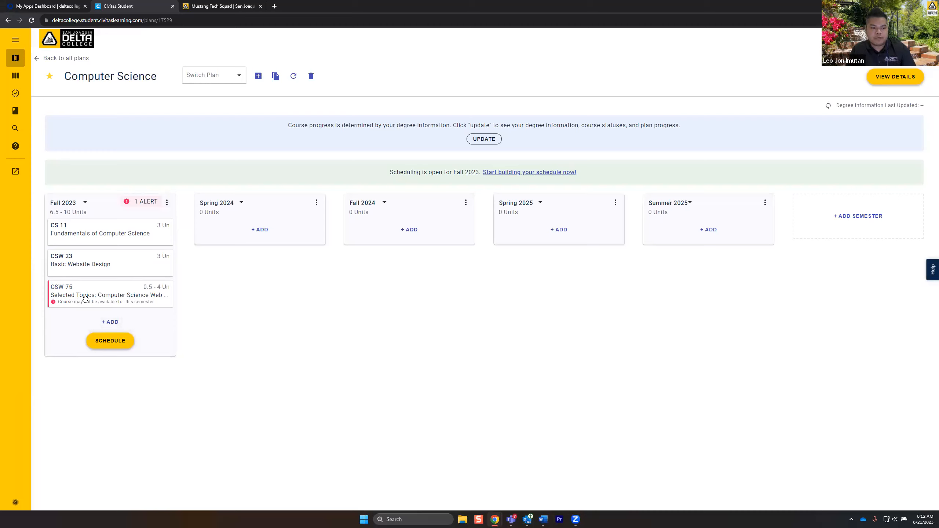
drag(96, 299, 248, 234)
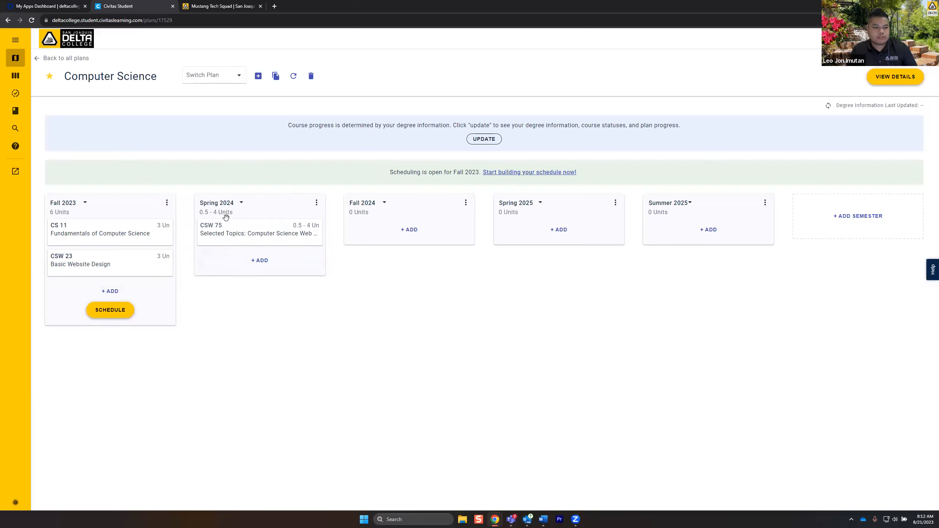
- Look up the CS courses and add CS 16 - Introduction to Game Design to the Fall 2023 semester
click(108, 294)
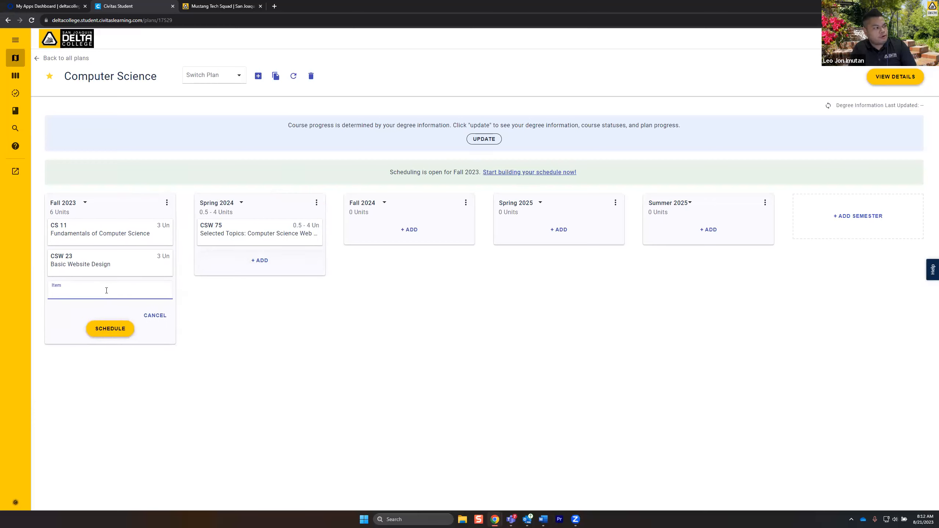
text(c)
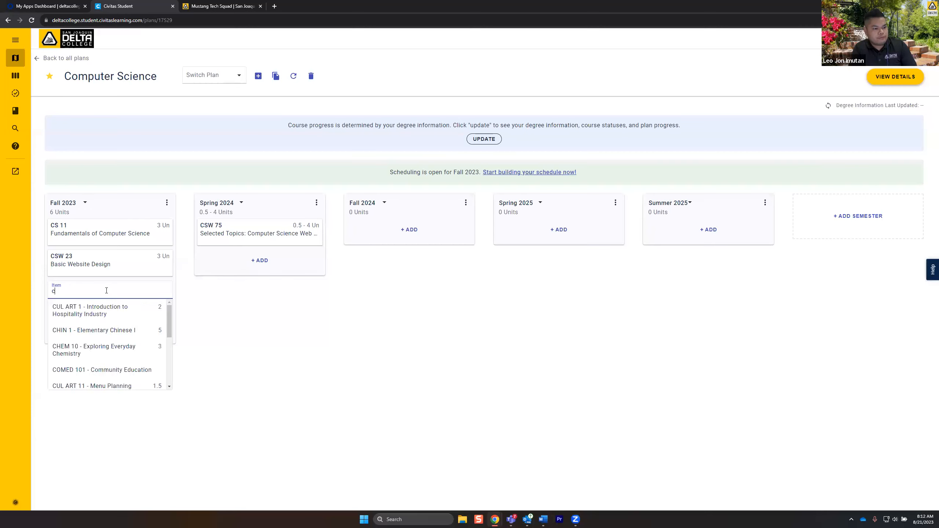
text(s16)
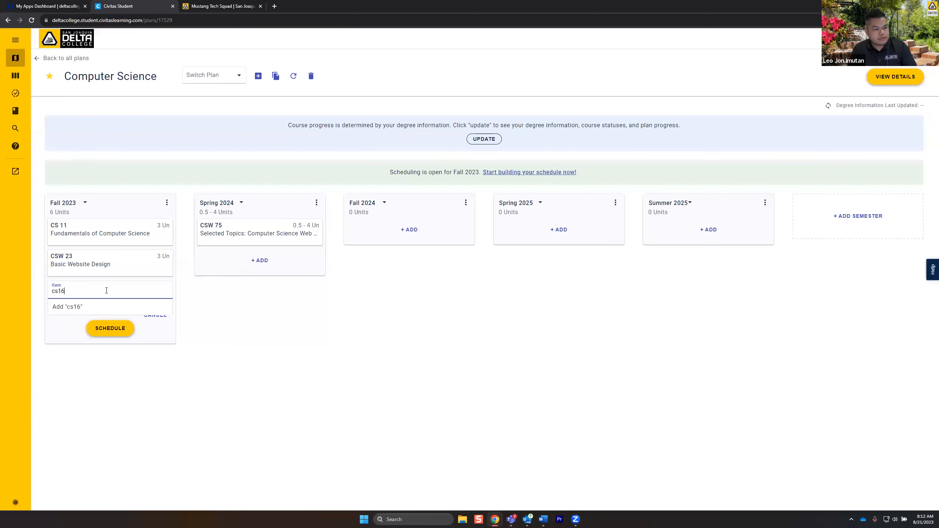
key(BackSpace)
key(BackSpace)
scroll(85, 368, down, 1)
scroll(85, 369, down, 3)
click(92, 352)
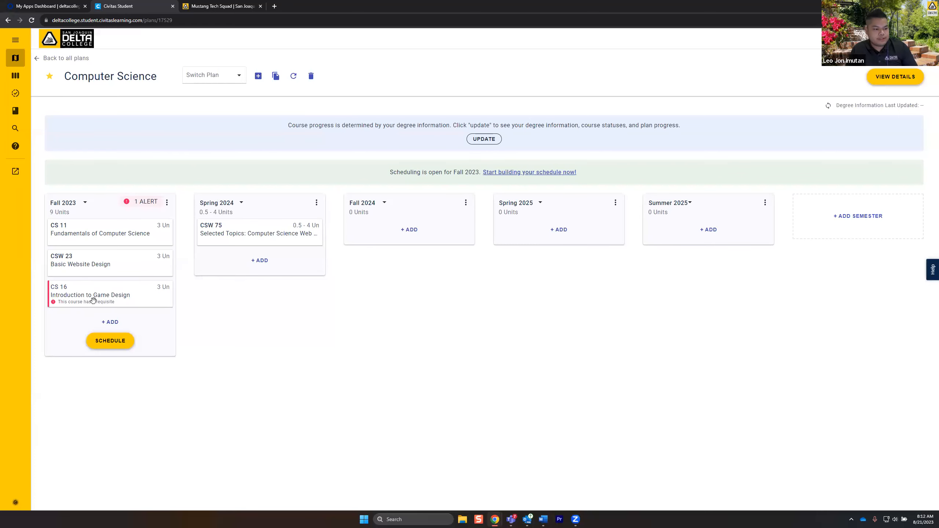
- Check the requisite of CS 16 in its course details and move the course to Spring 2024
click(94, 300)
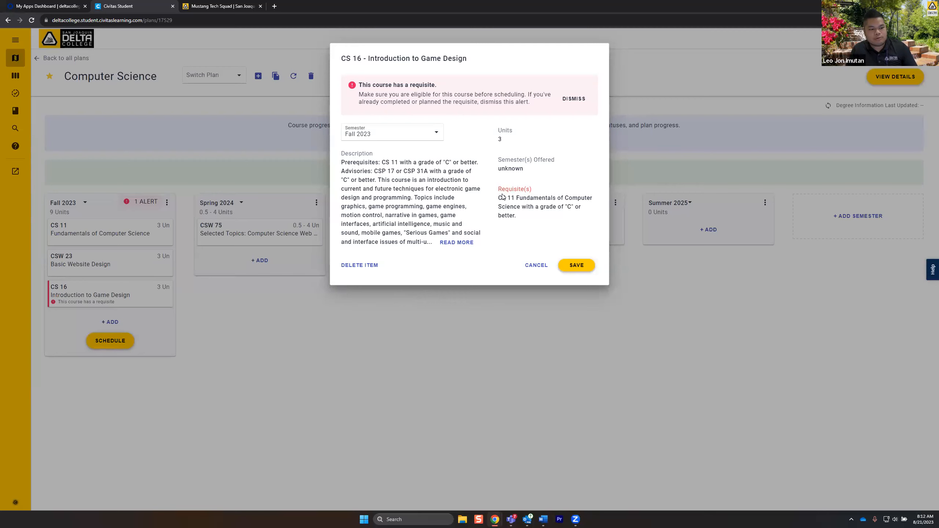
click(536, 265)
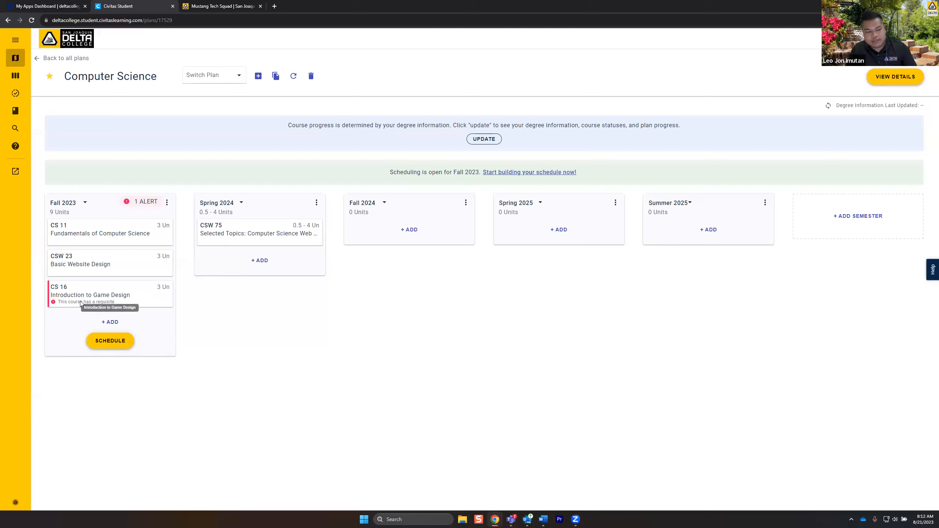
drag(79, 296, 233, 261)
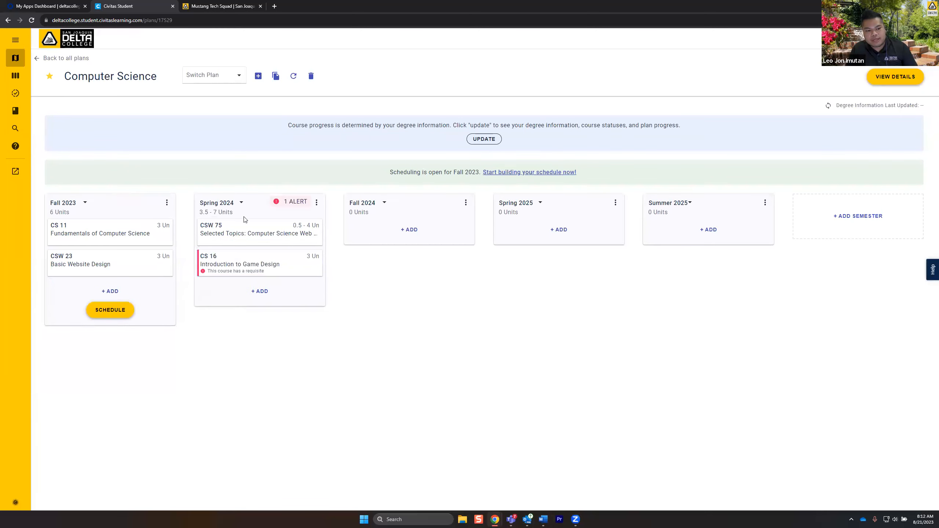
- Dismiss the requisite alert on CS 16 in Spring 2024 and save the course
click(240, 265)
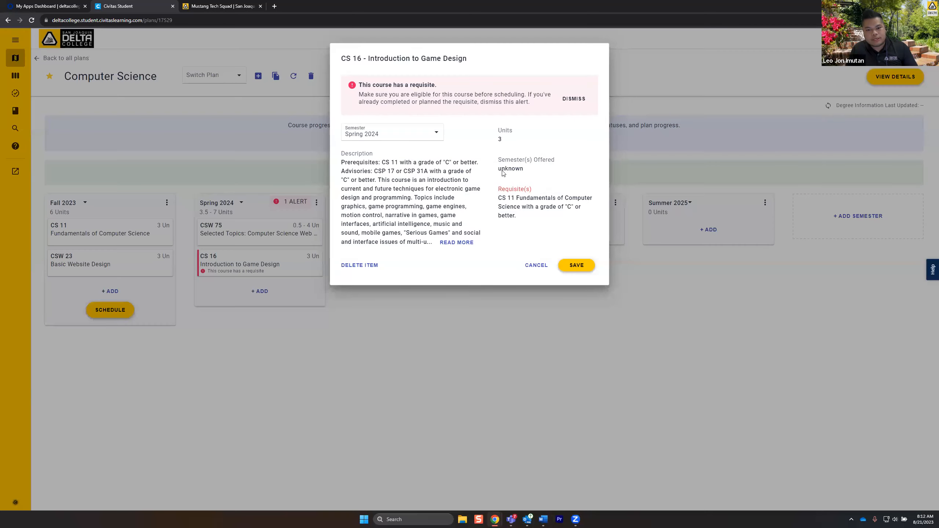
click(576, 101)
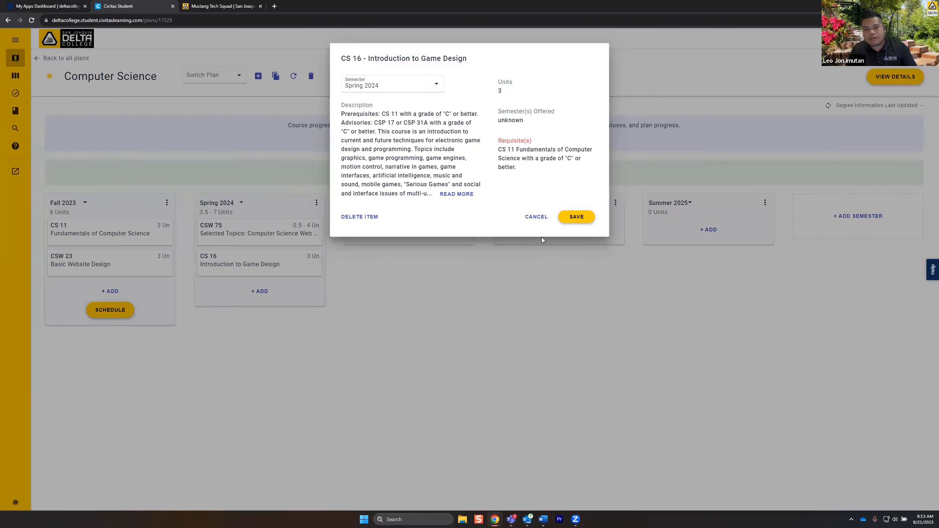
click(576, 218)
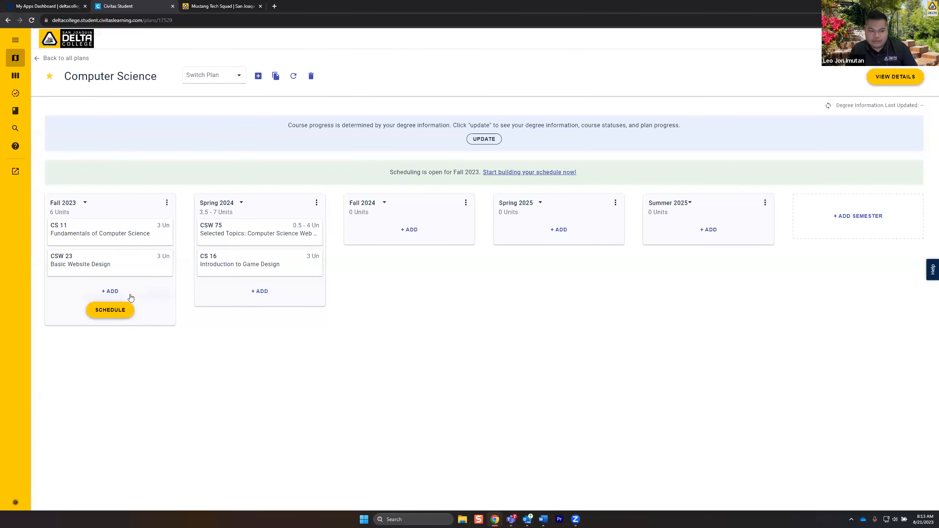
- Add CS 11 to Fall 2023 a second time and delete the duplicate through its duplicate-course alert
click(128, 292)
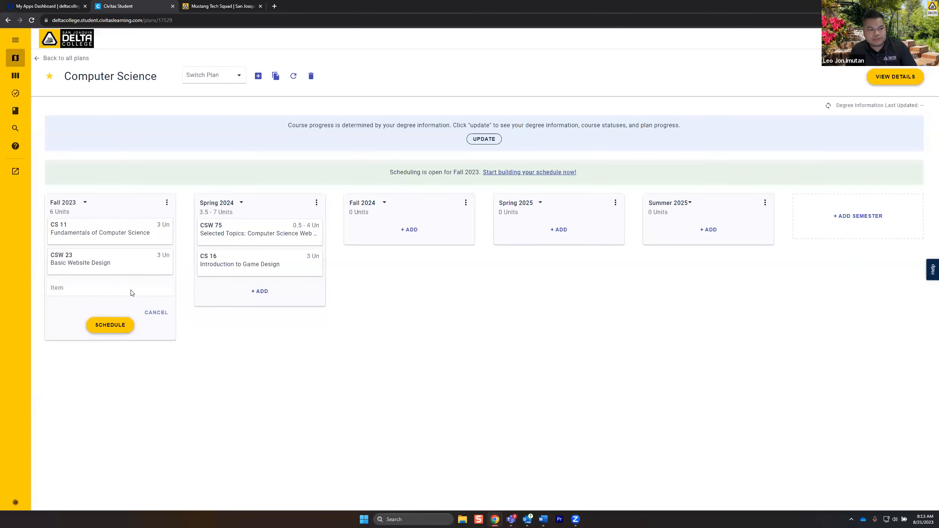
text(cs)
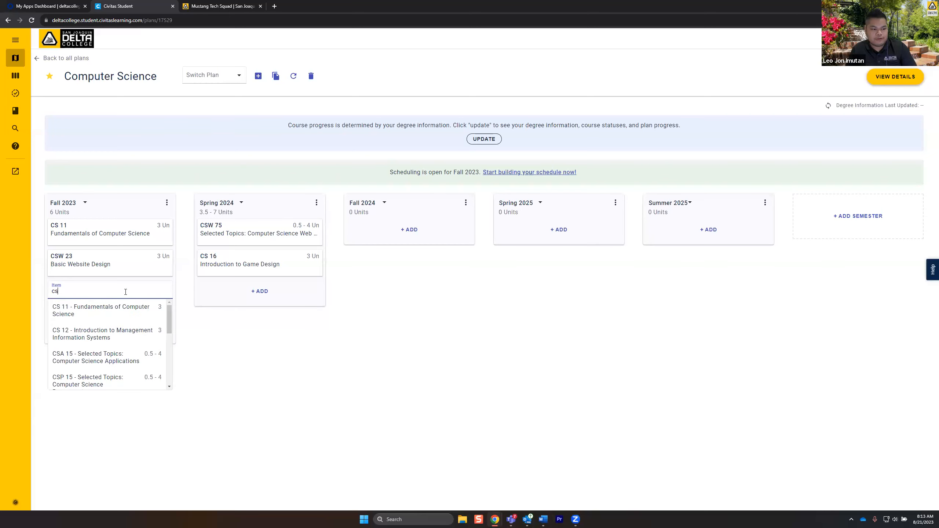
click(114, 316)
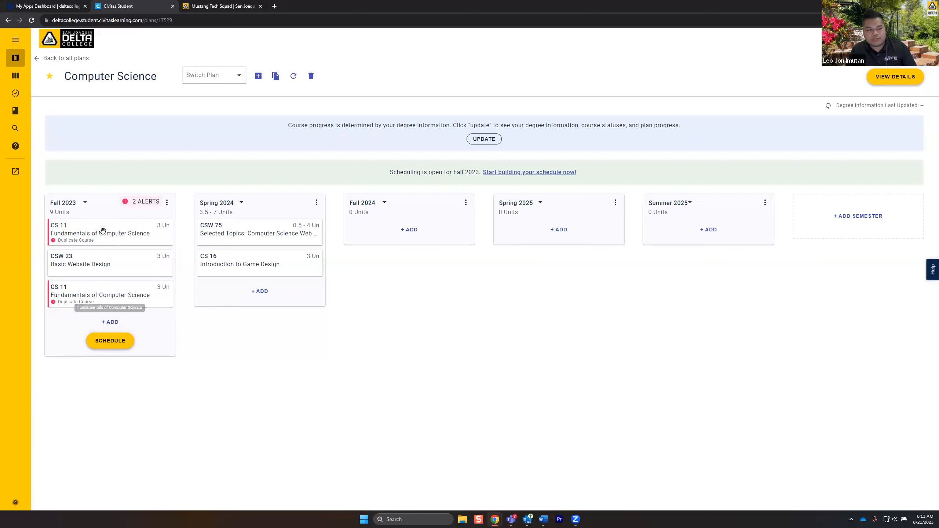
click(84, 303)
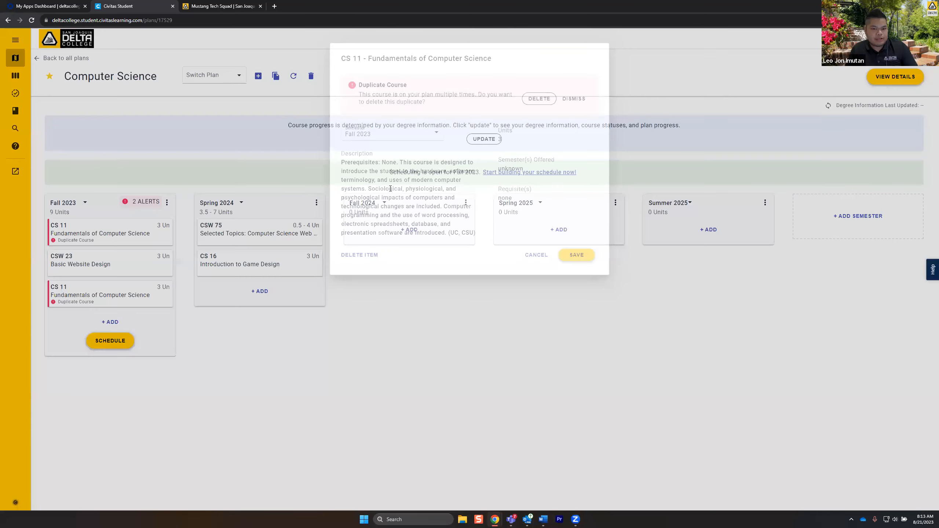
click(548, 99)
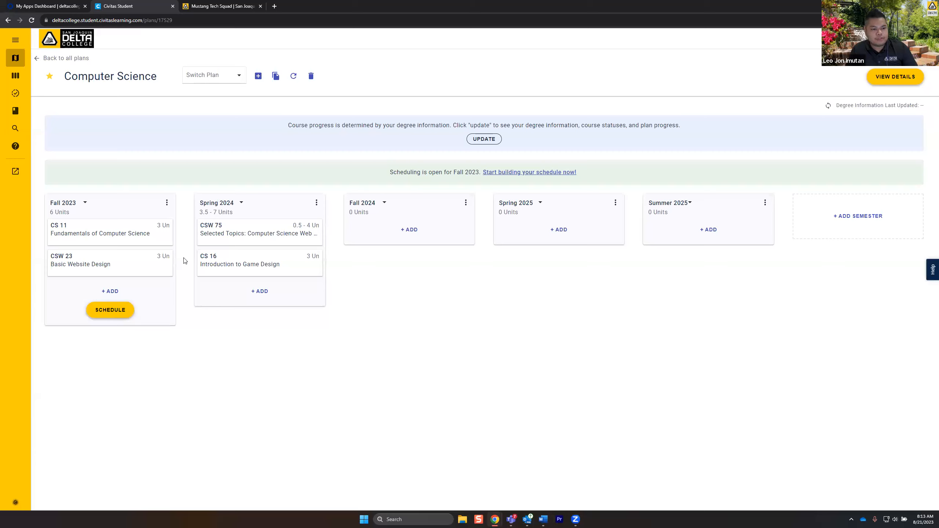
- Add the comment "Need to add math course" to the Fall 2023 semester
click(169, 206)
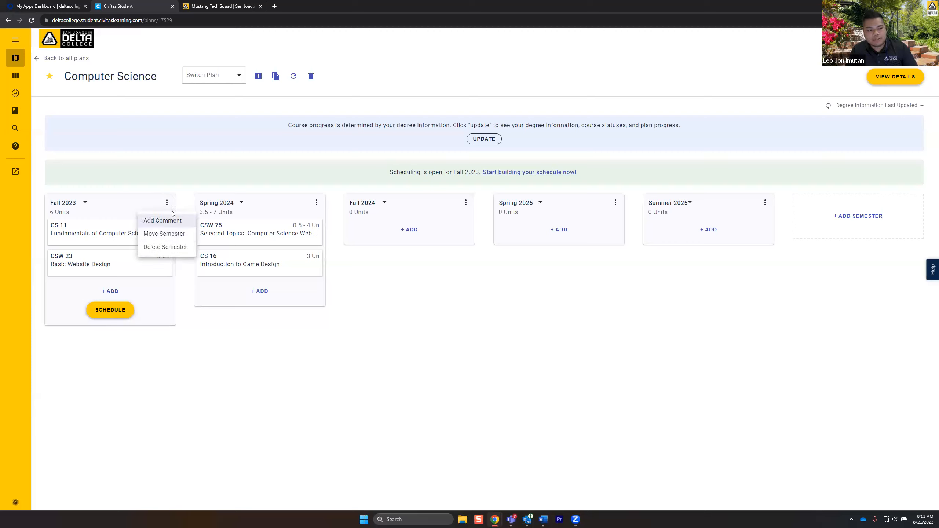
click(169, 220)
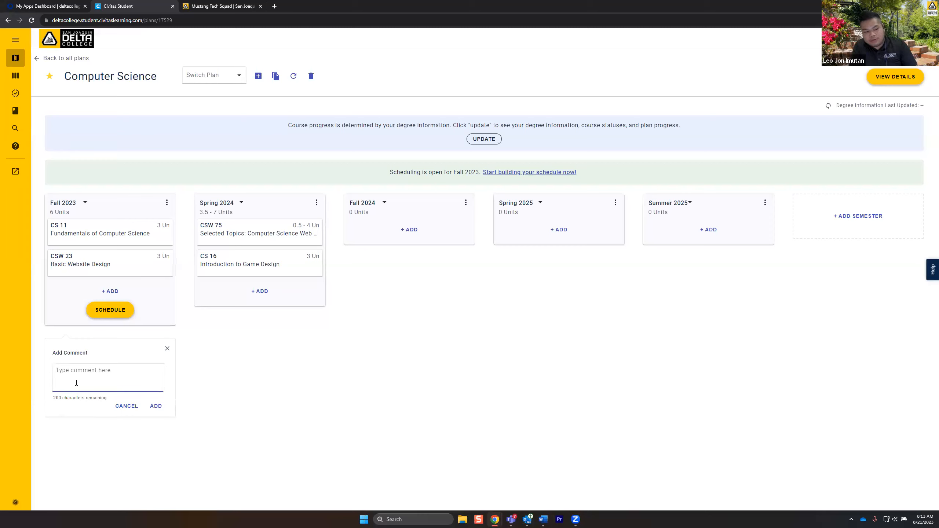
text(idiidfsi)
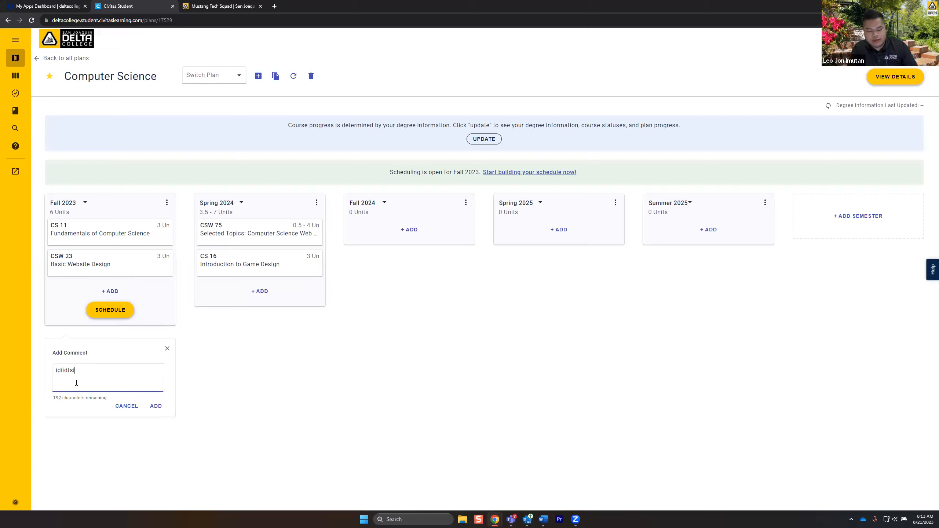
key(BackSpace)
key(BackSpace)
key(BackSpace)
key(BackSpace)
key(BackSpace)
key(BackSpace)
key(BackSpace)
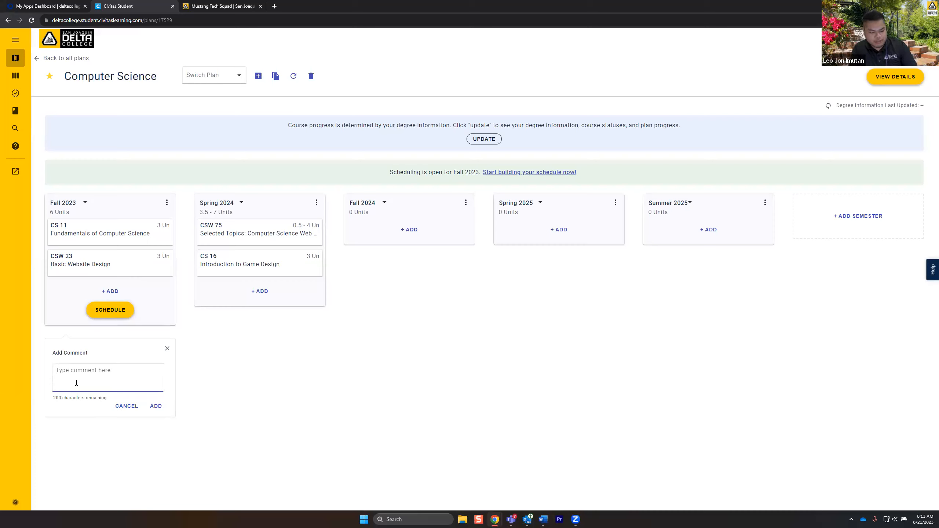
text(Need to add math course)
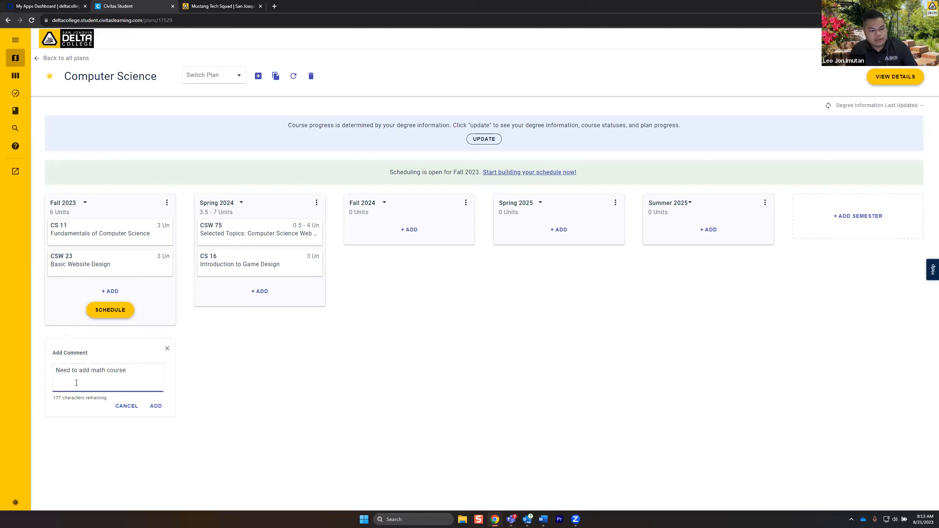
click(156, 405)
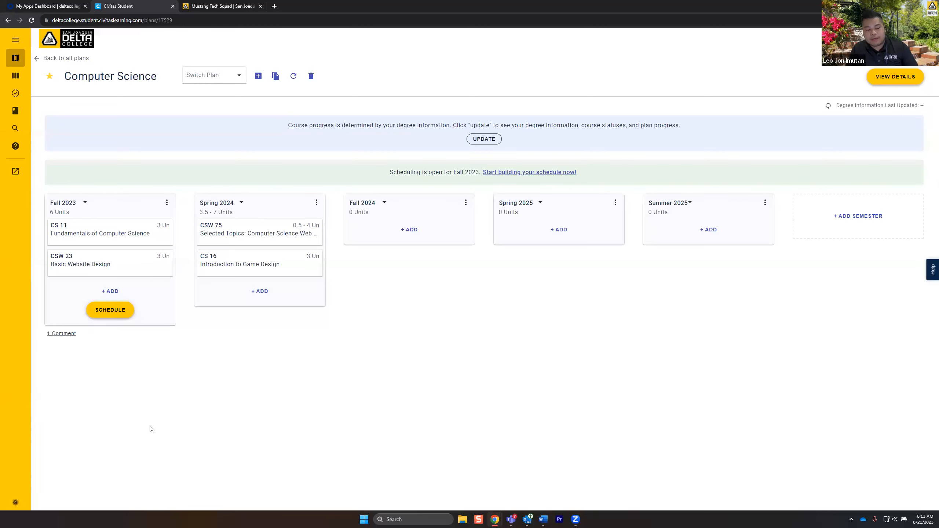
- Open the comment on the Fall 2023 semester and delete it
click(71, 334)
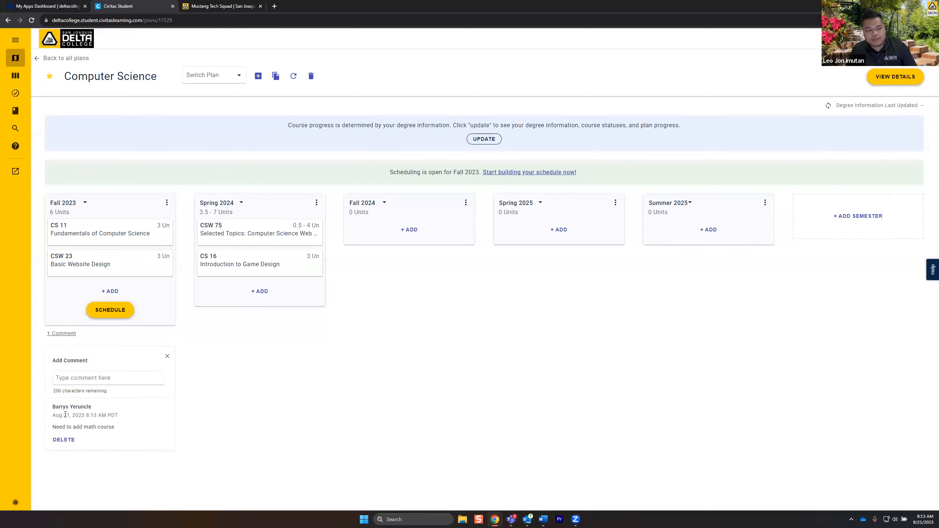
click(67, 440)
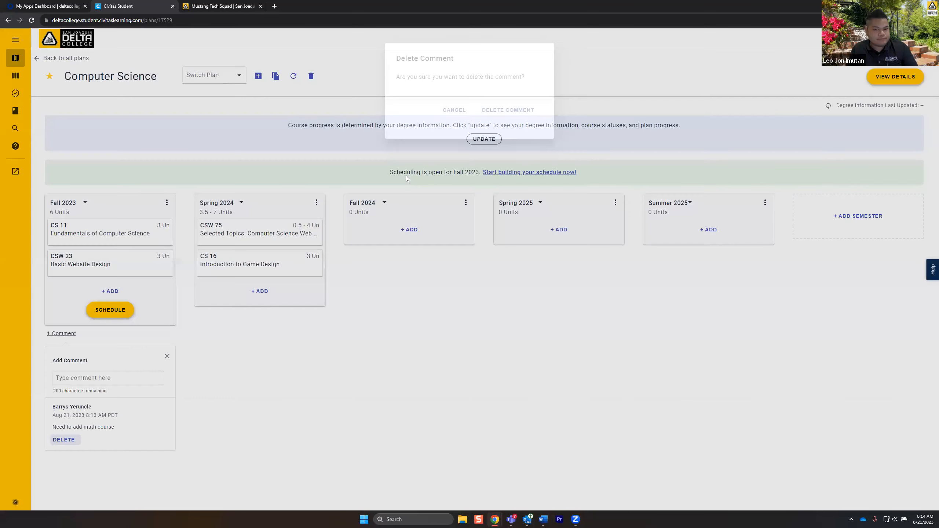
click(503, 111)
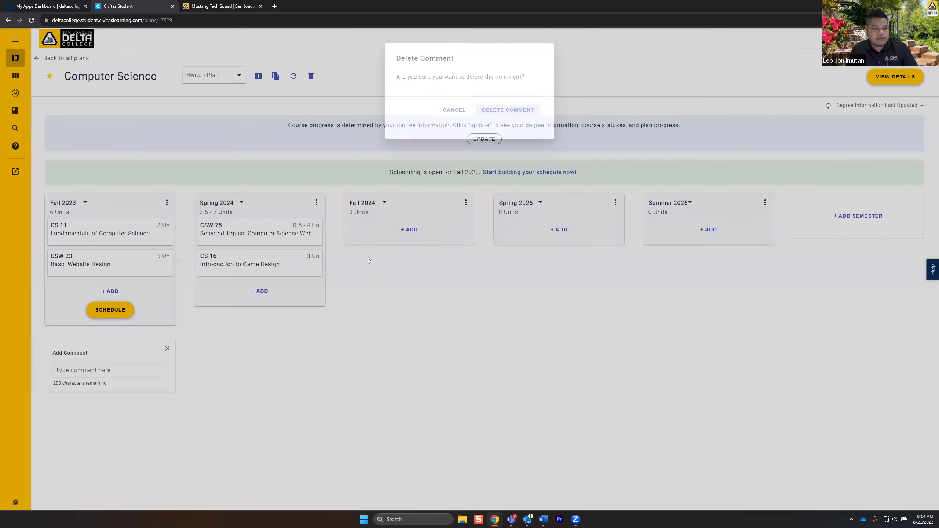
- Move the Fall 2023 semester before Fall 2024 in the plan
click(167, 203)
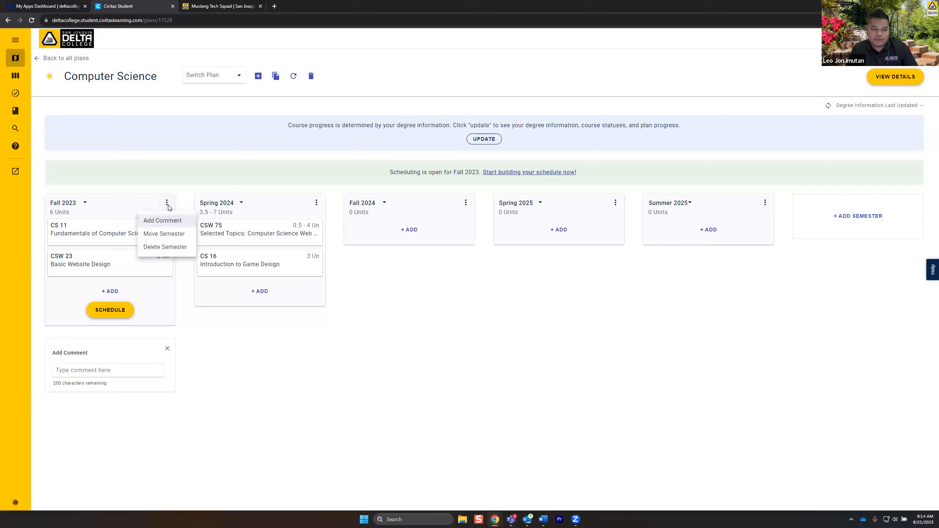
click(172, 234)
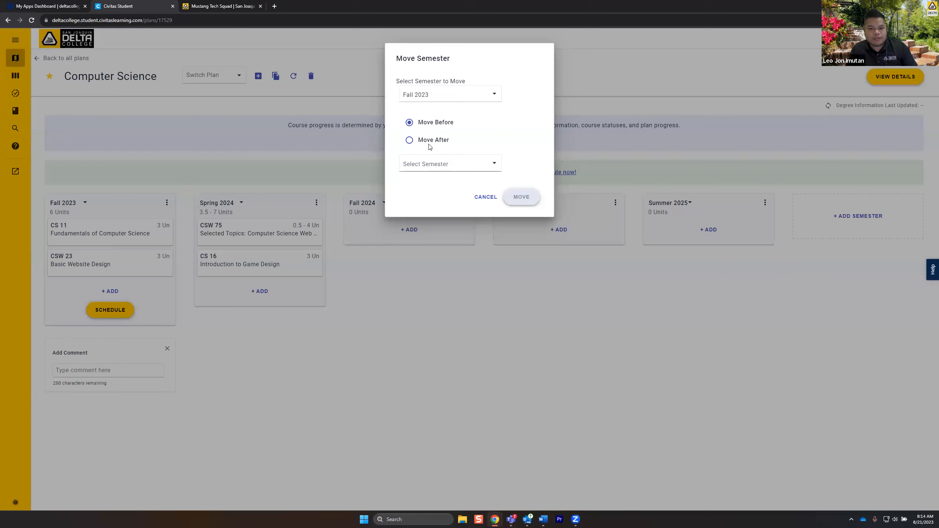
click(481, 164)
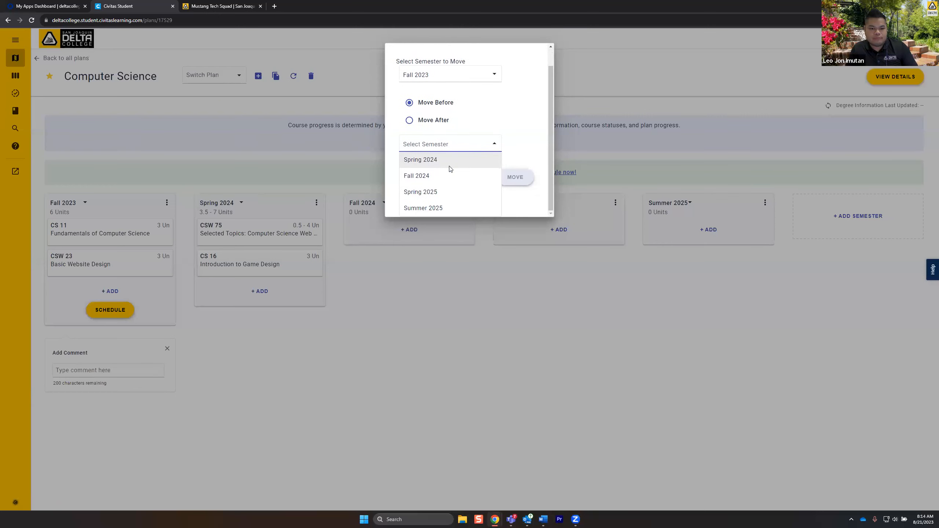
click(436, 176)
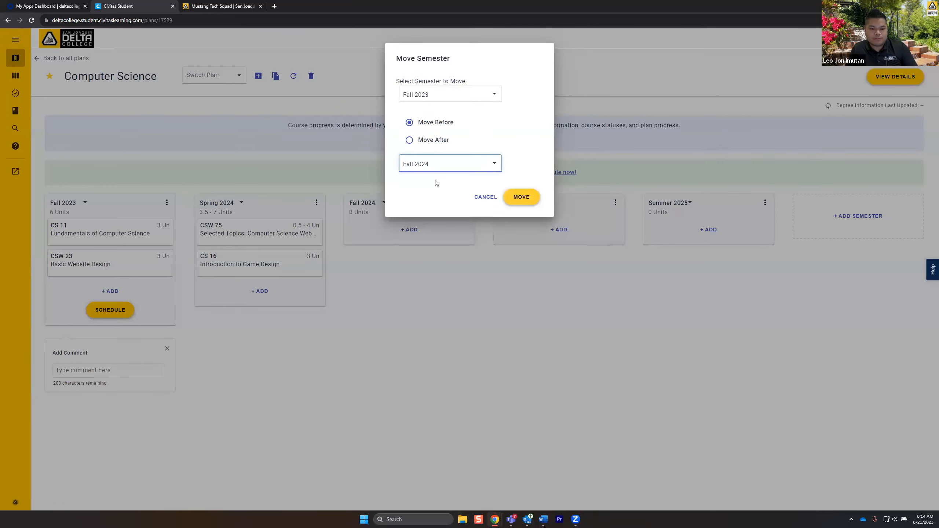
click(520, 198)
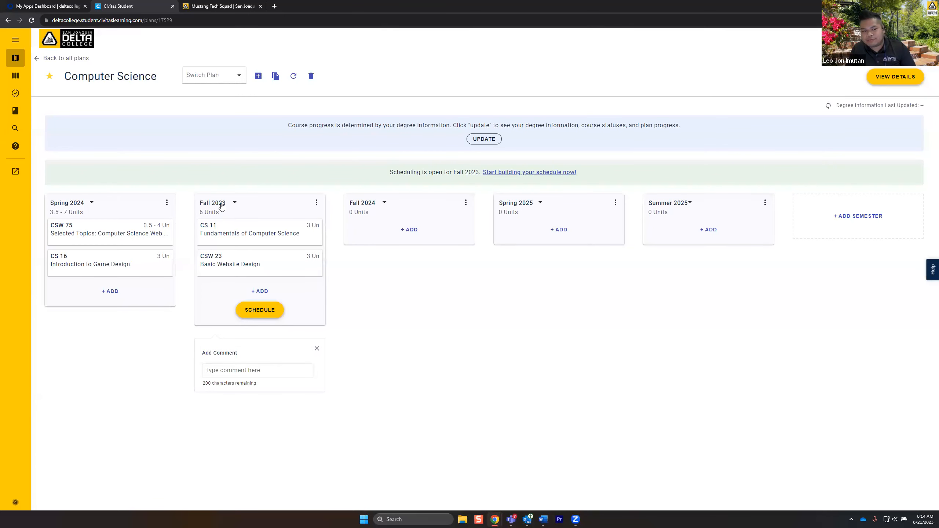
- Move the Fall 2023 semester back before Spring 2024
click(234, 207)
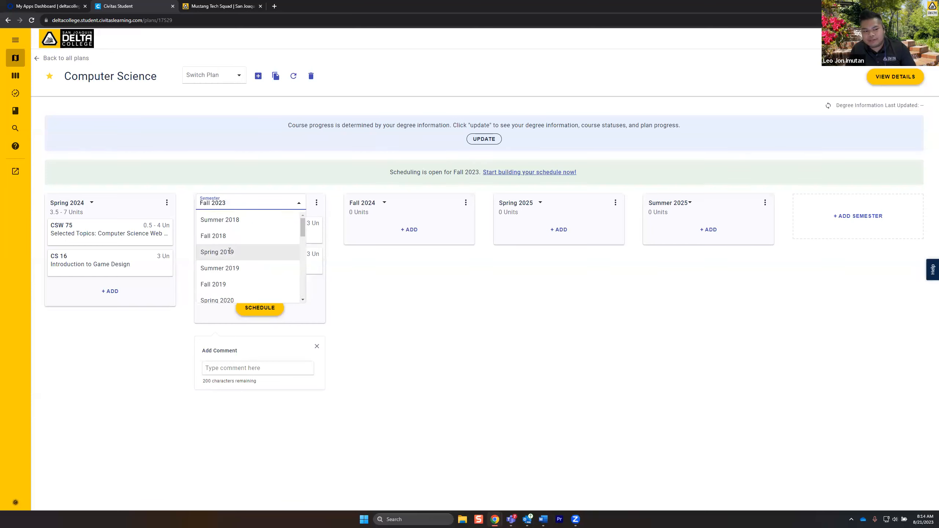
click(244, 189)
click(315, 203)
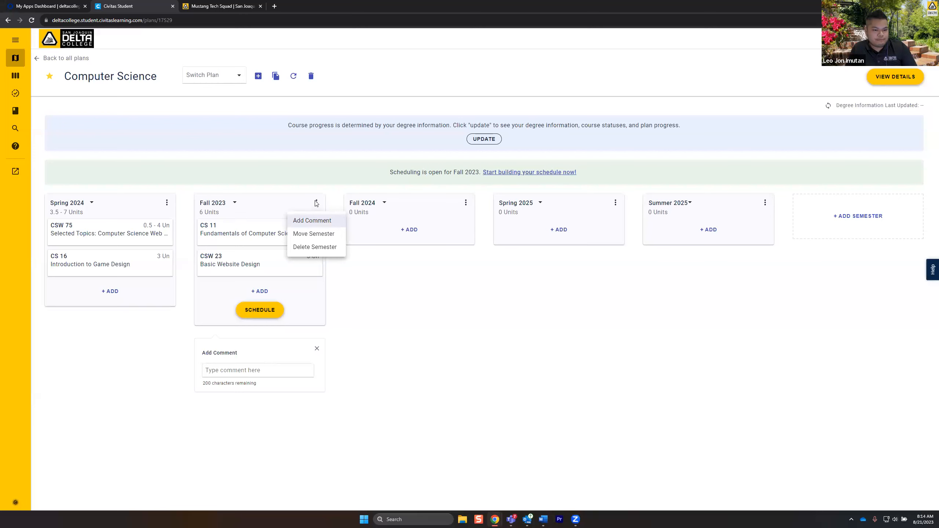
click(316, 234)
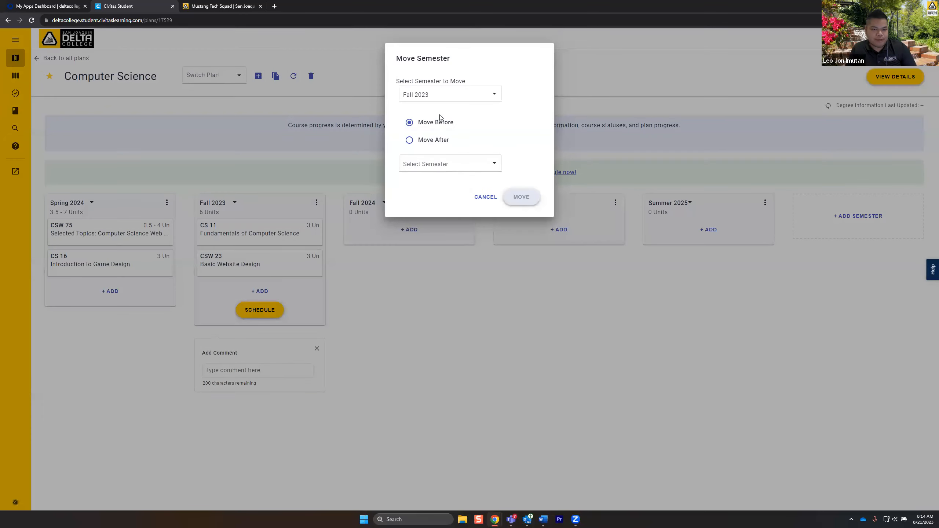
click(454, 169)
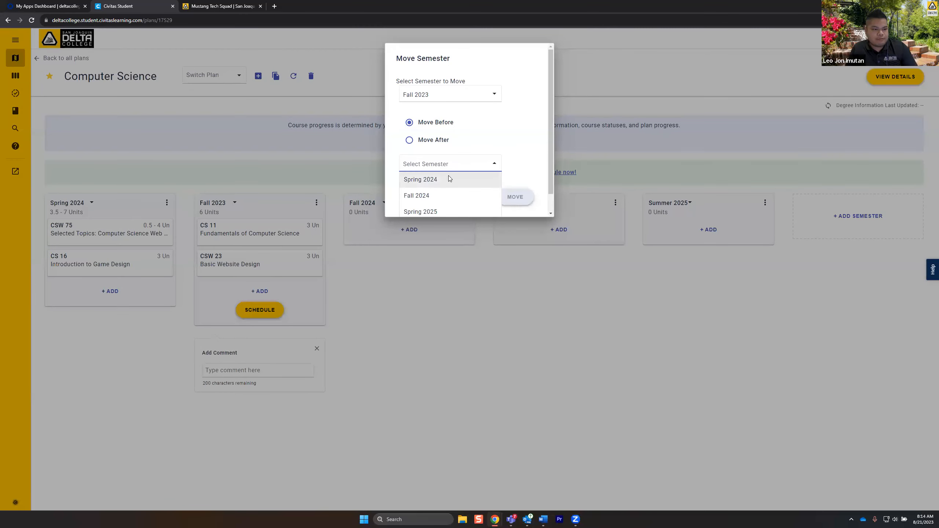
click(447, 179)
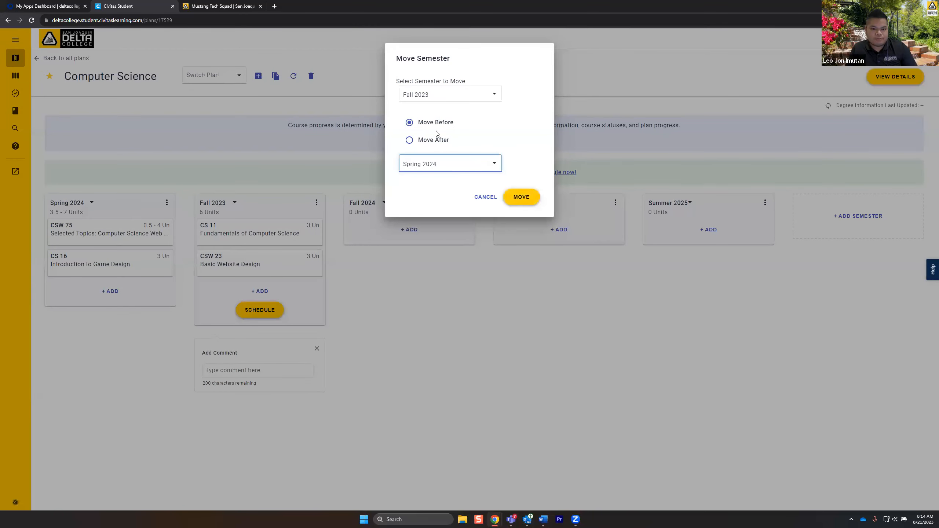
click(520, 200)
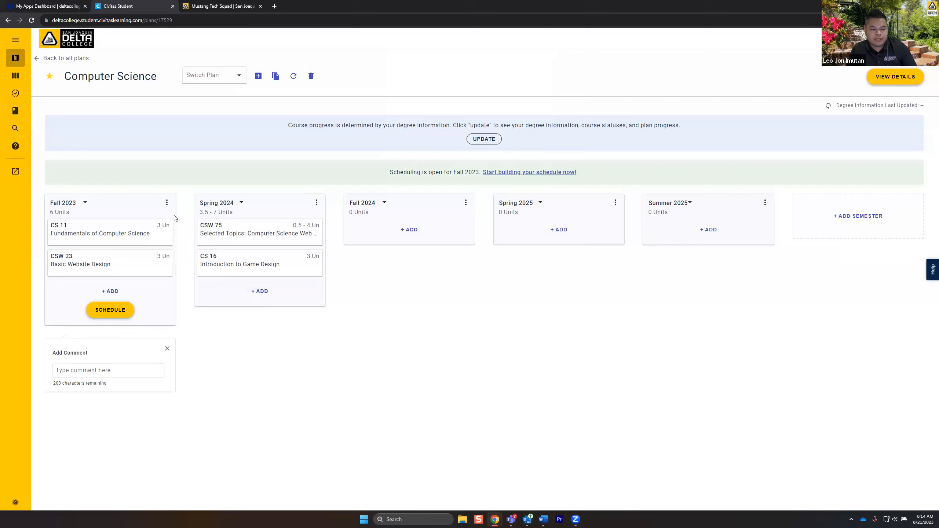
- Delete the empty Summer 2025 semester from the plan
click(167, 203)
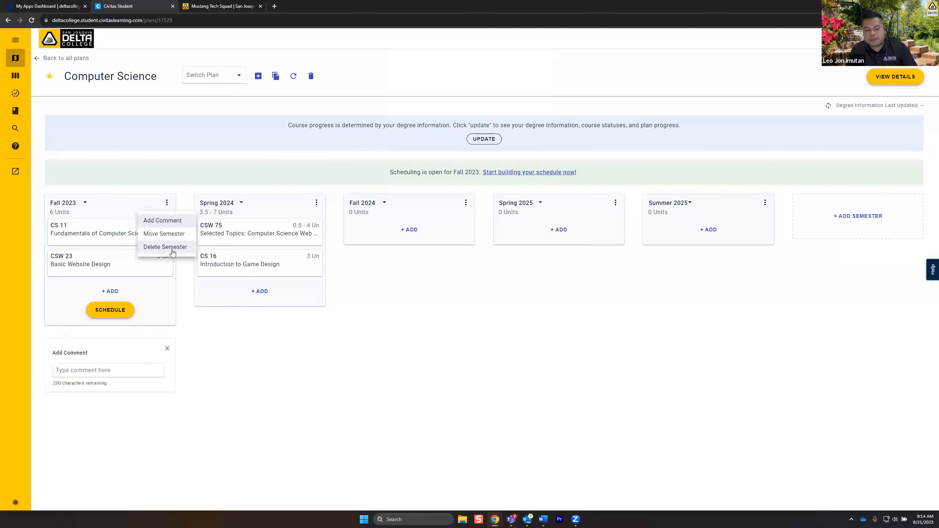
click(411, 317)
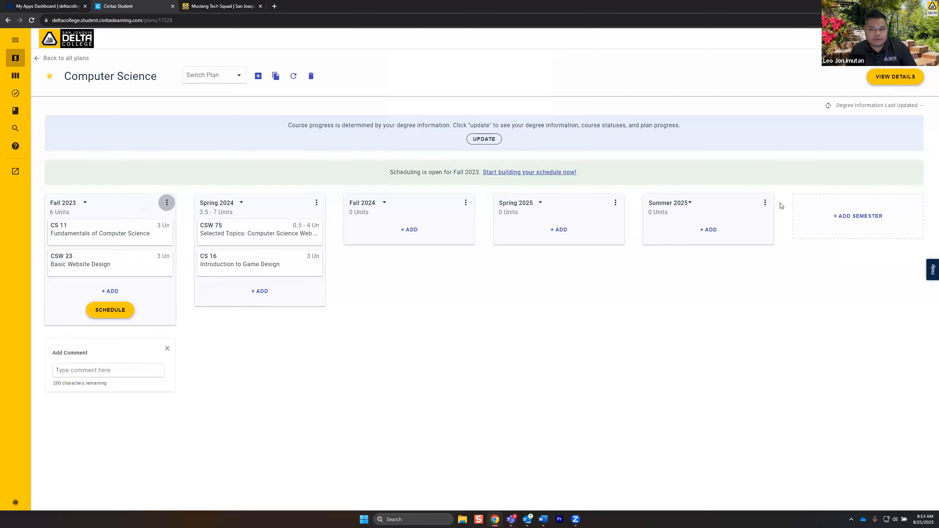
click(765, 203)
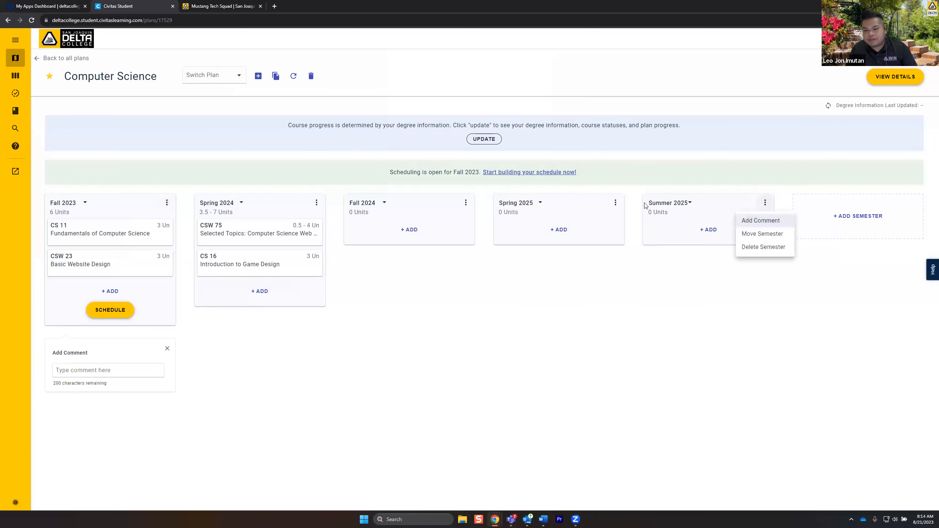
click(740, 248)
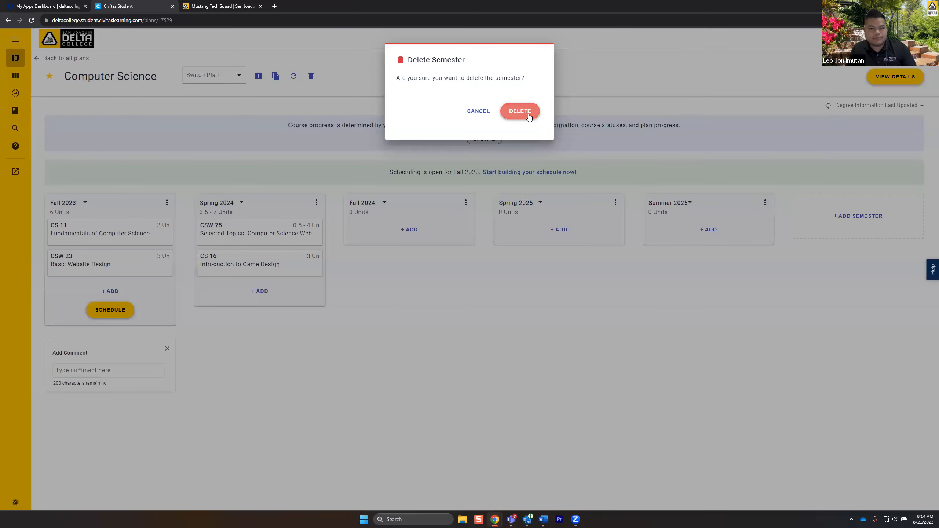
click(529, 115)
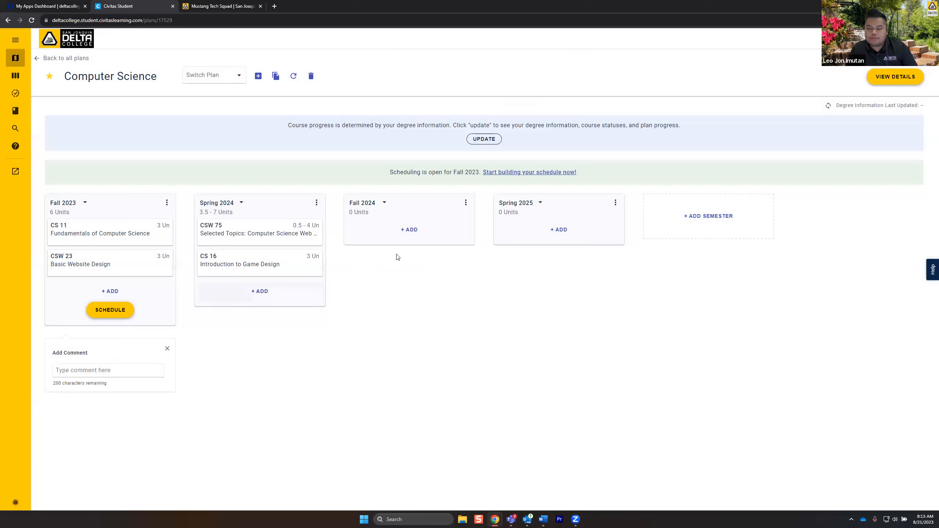
- Review the plan details, examining the degree requirements and the log of changes made to the plan
click(886, 78)
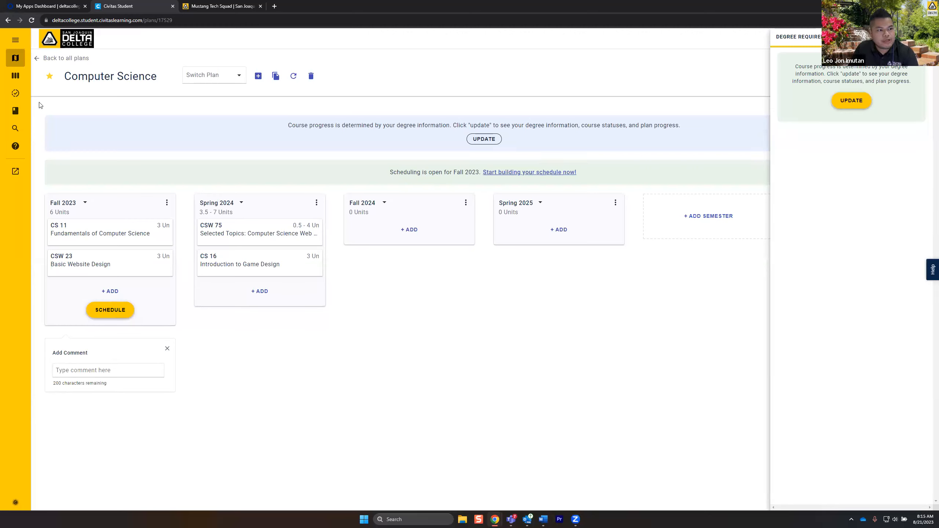
mouse_move(41, 98)
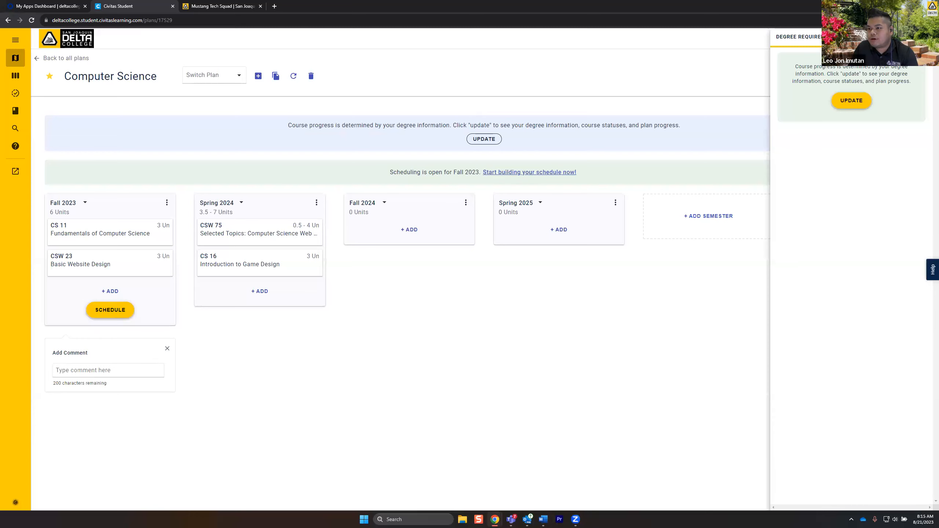
click(867, 37)
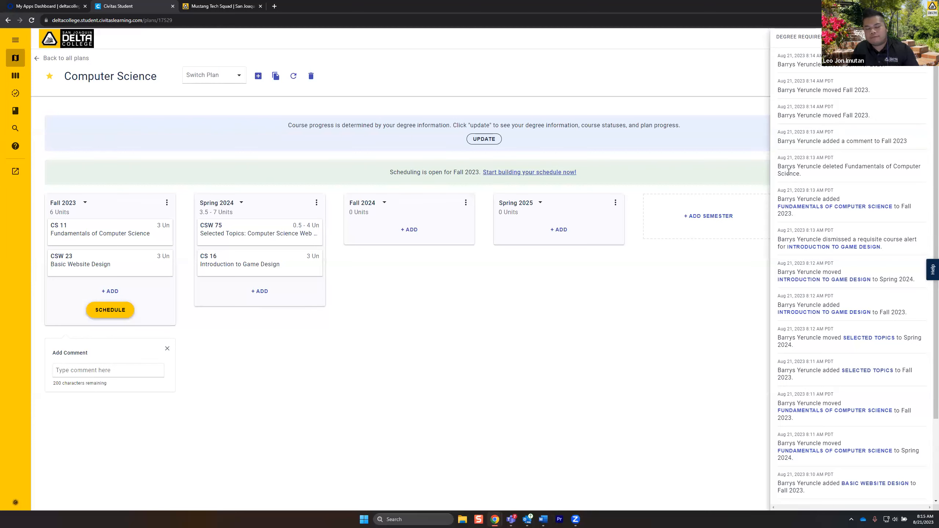
scroll(812, 145, down, 3)
scroll(812, 145, up, 3)
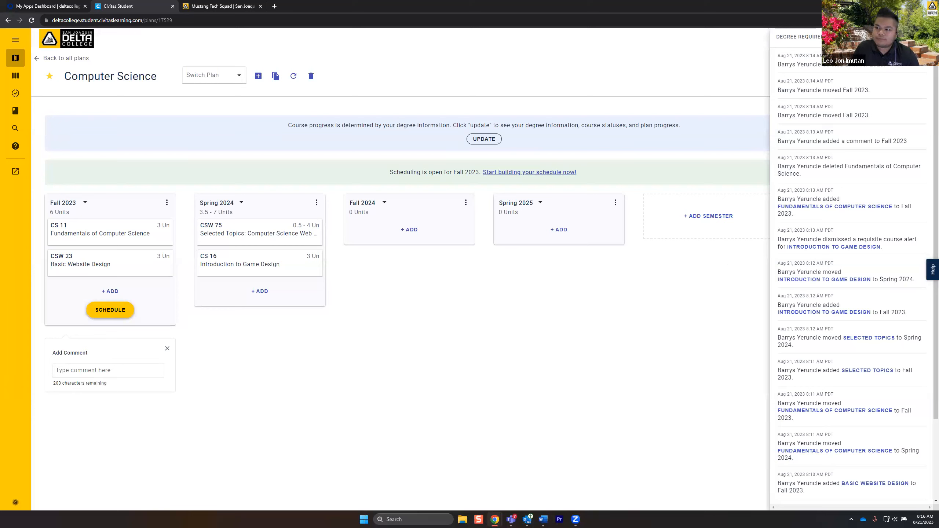
click(923, 37)
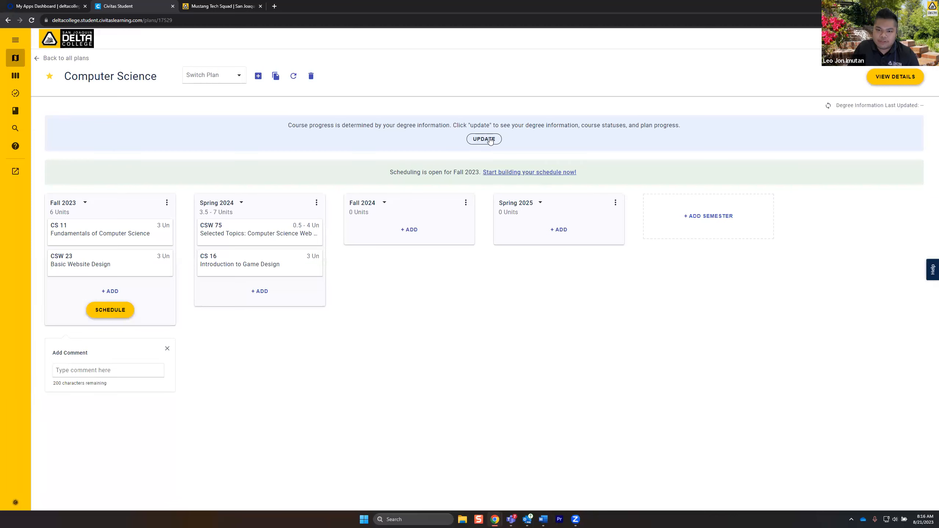
click(883, 77)
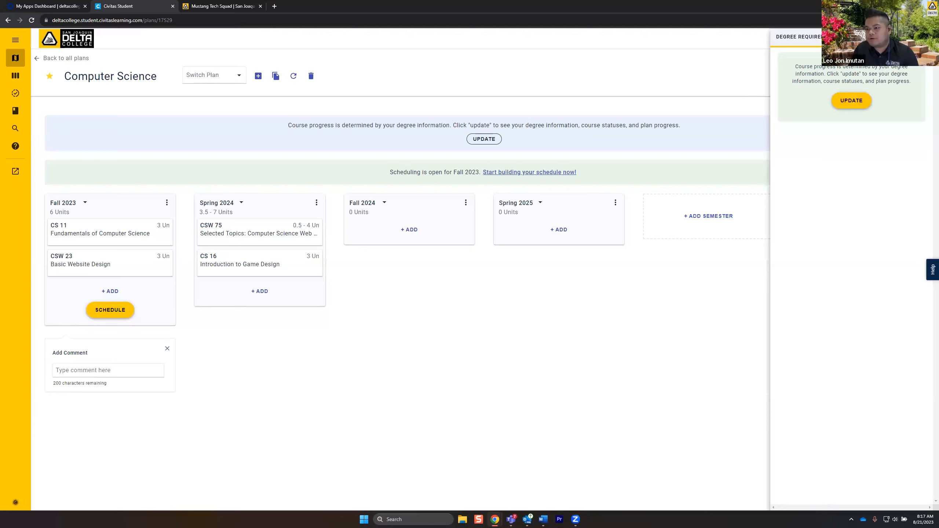
click(924, 37)
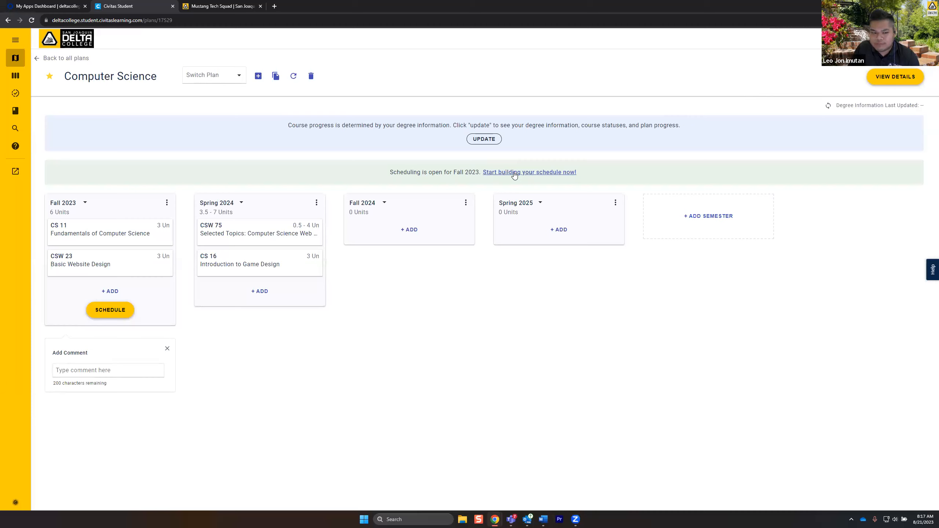
- Start building the Fall 2023 schedule from the plan, keeping all campuses selected
click(110, 314)
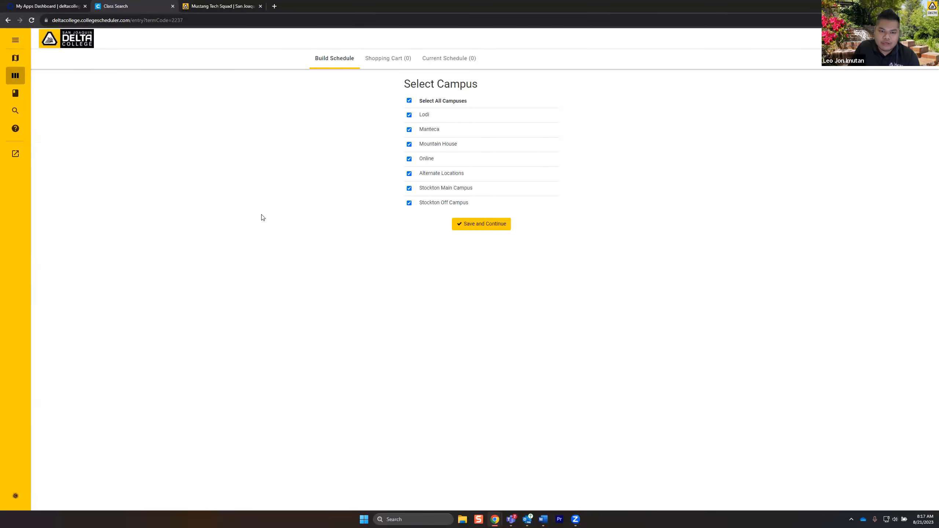
click(483, 226)
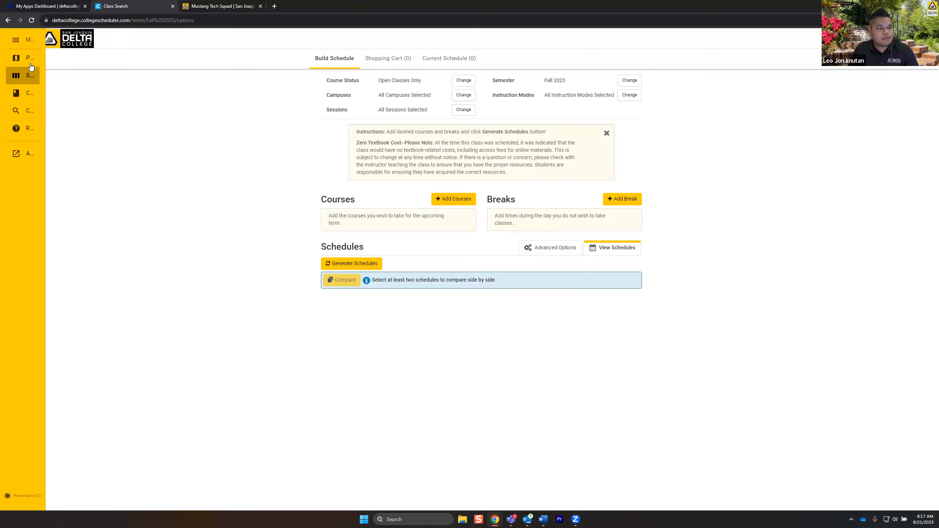
mouse_move(33, 63)
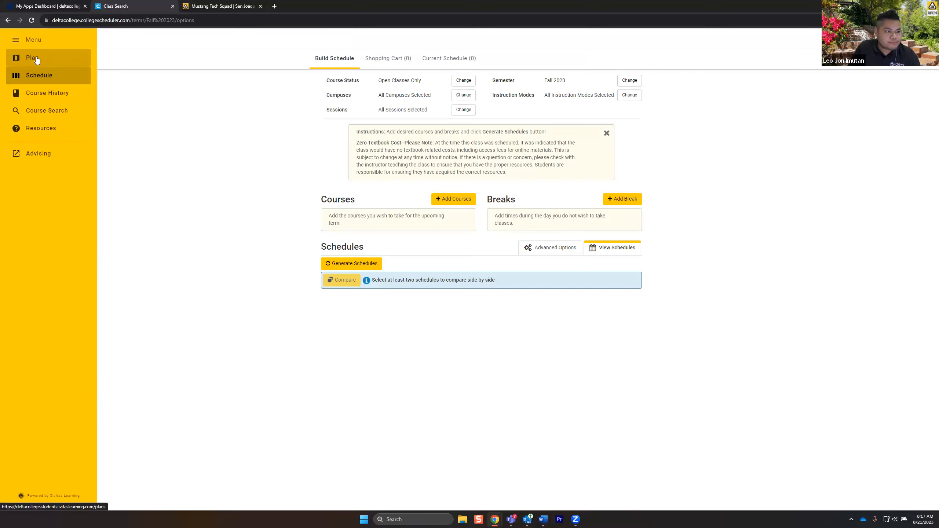
- Return from scheduling to the saved academic plans and duplicate the Computer Science plan
click(40, 59)
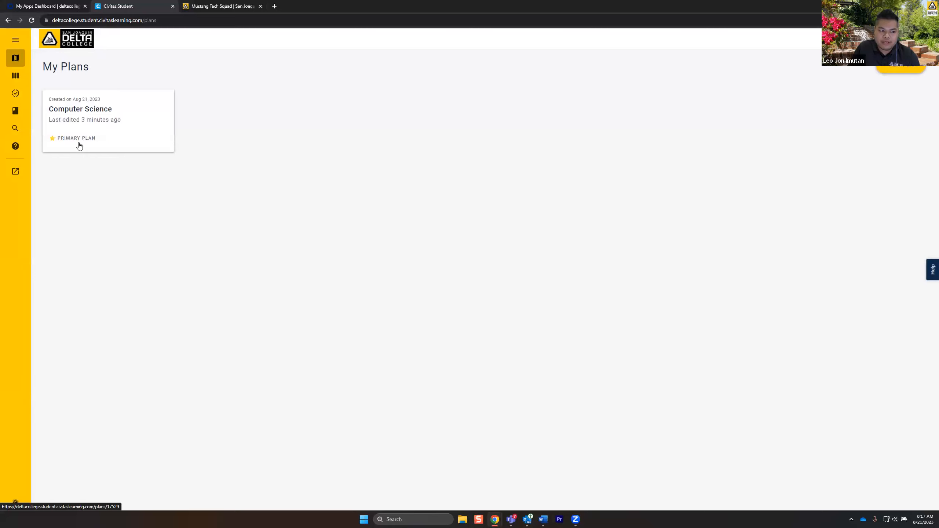
click(104, 128)
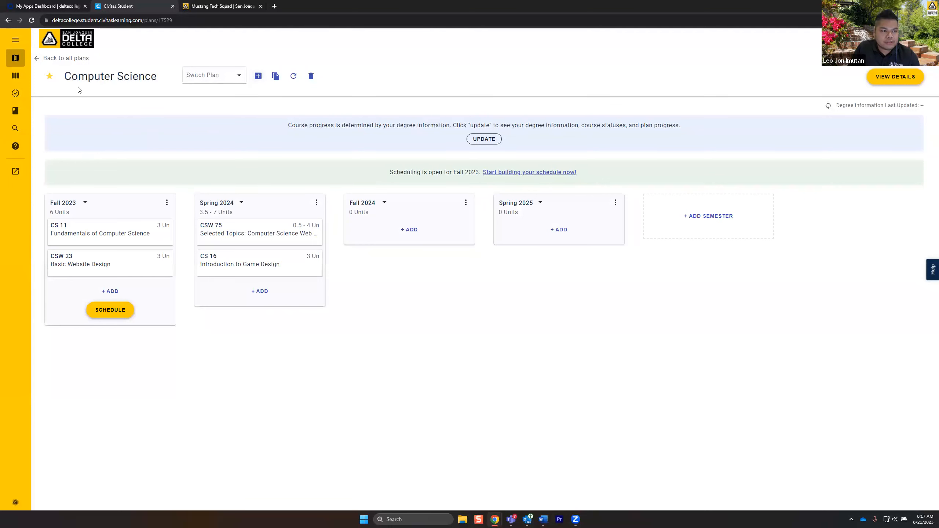
click(276, 76)
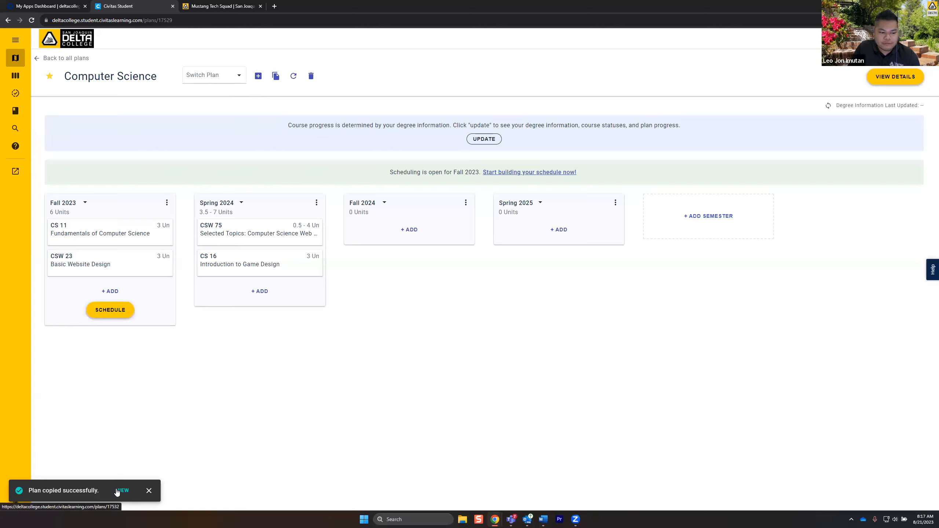
- Open the copied plan from the list of all plans and rename it "Computer Science alternative"
click(67, 59)
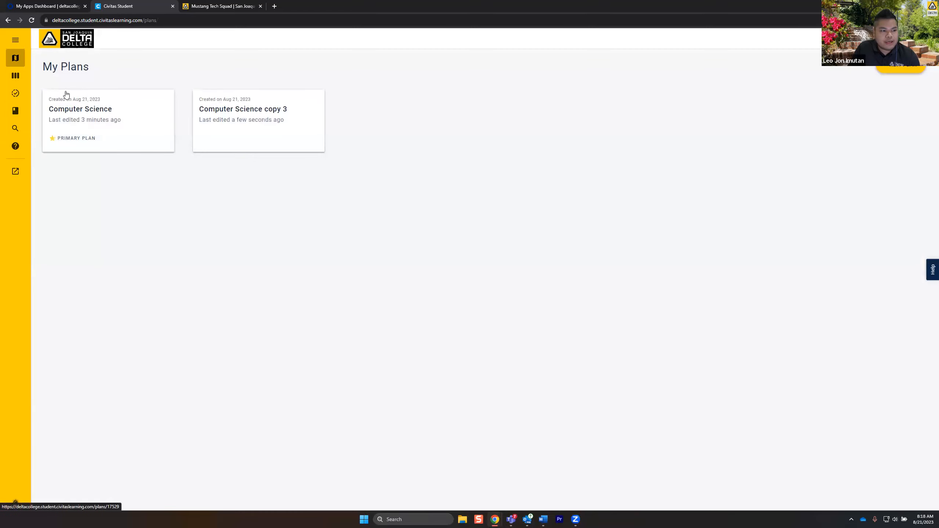
click(252, 116)
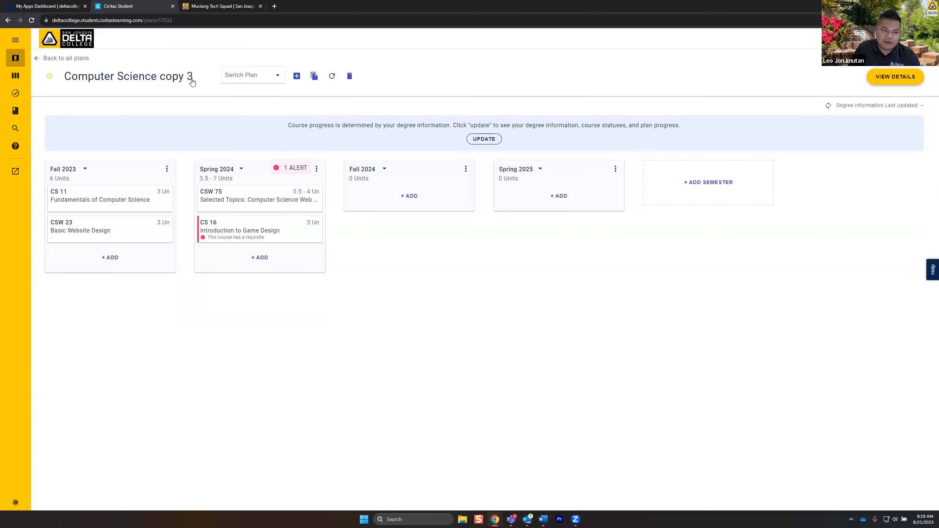
click(192, 77)
drag(149, 78, 181, 81)
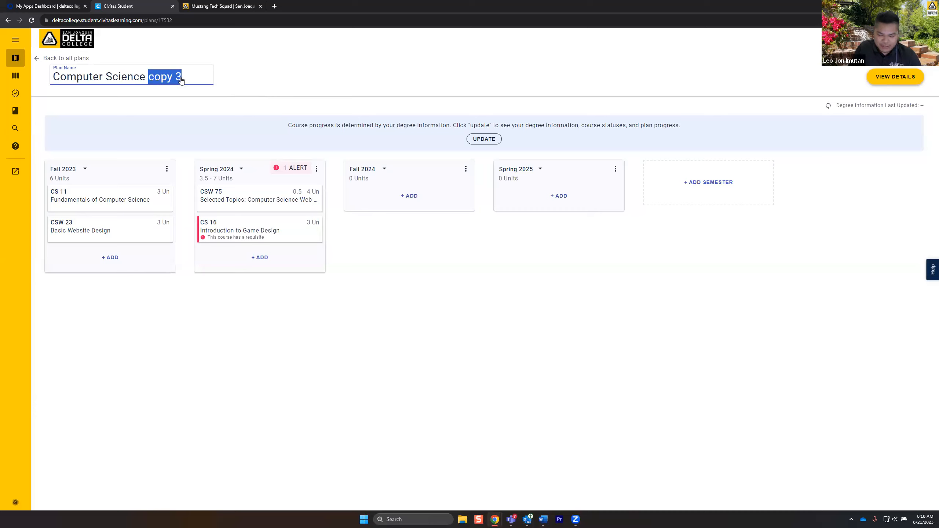
key(BackSpace)
text(alternative)
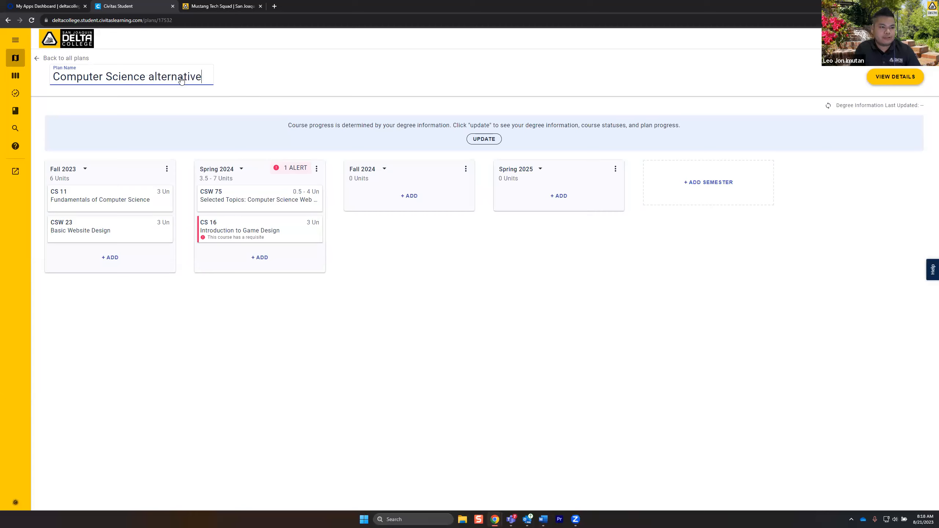
click(182, 103)
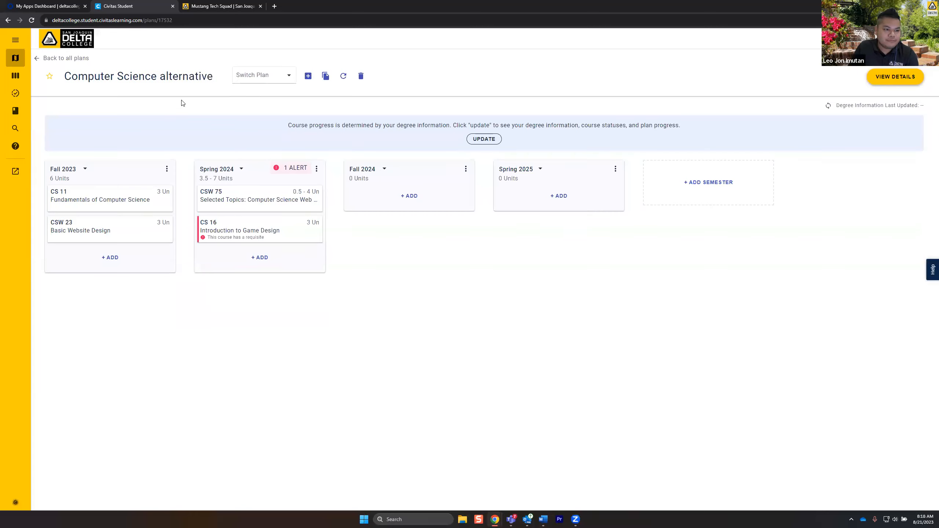
- Set the Computer Science alternative plan as the primary plan and return to the list of all plans
click(50, 78)
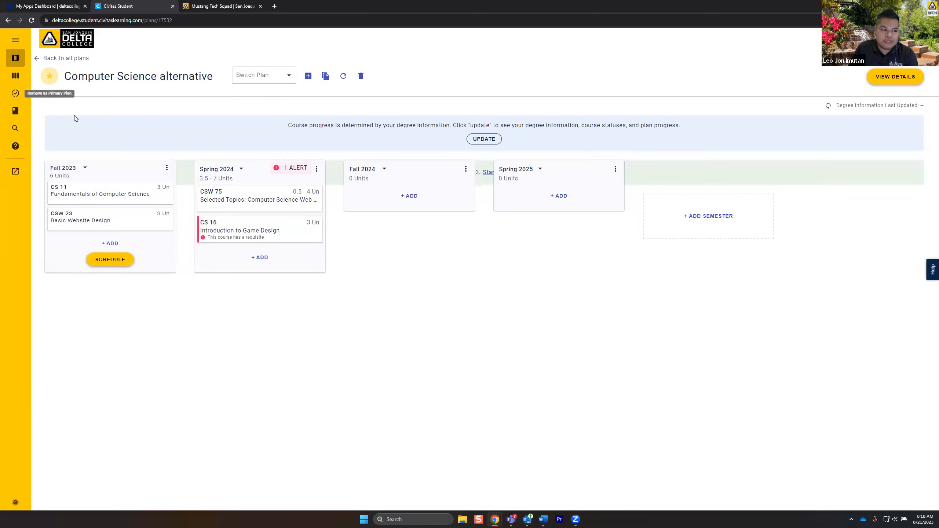
click(38, 59)
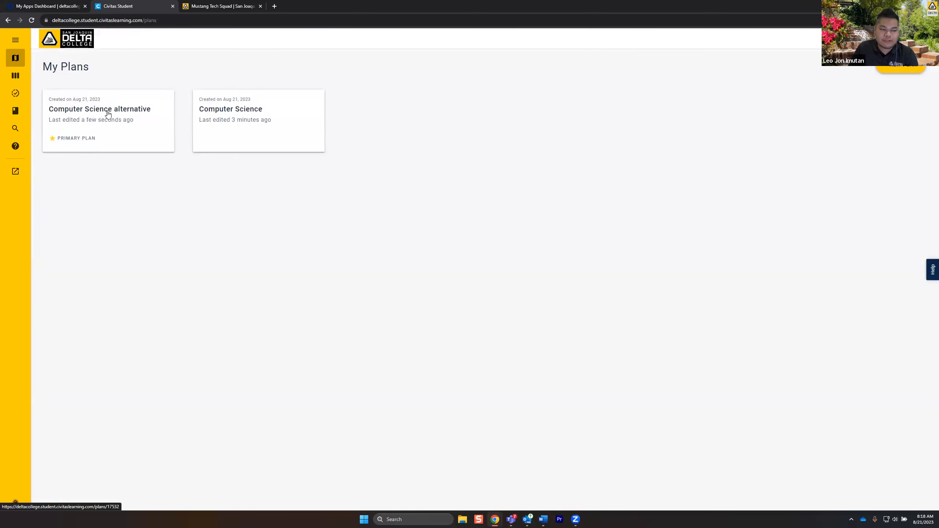